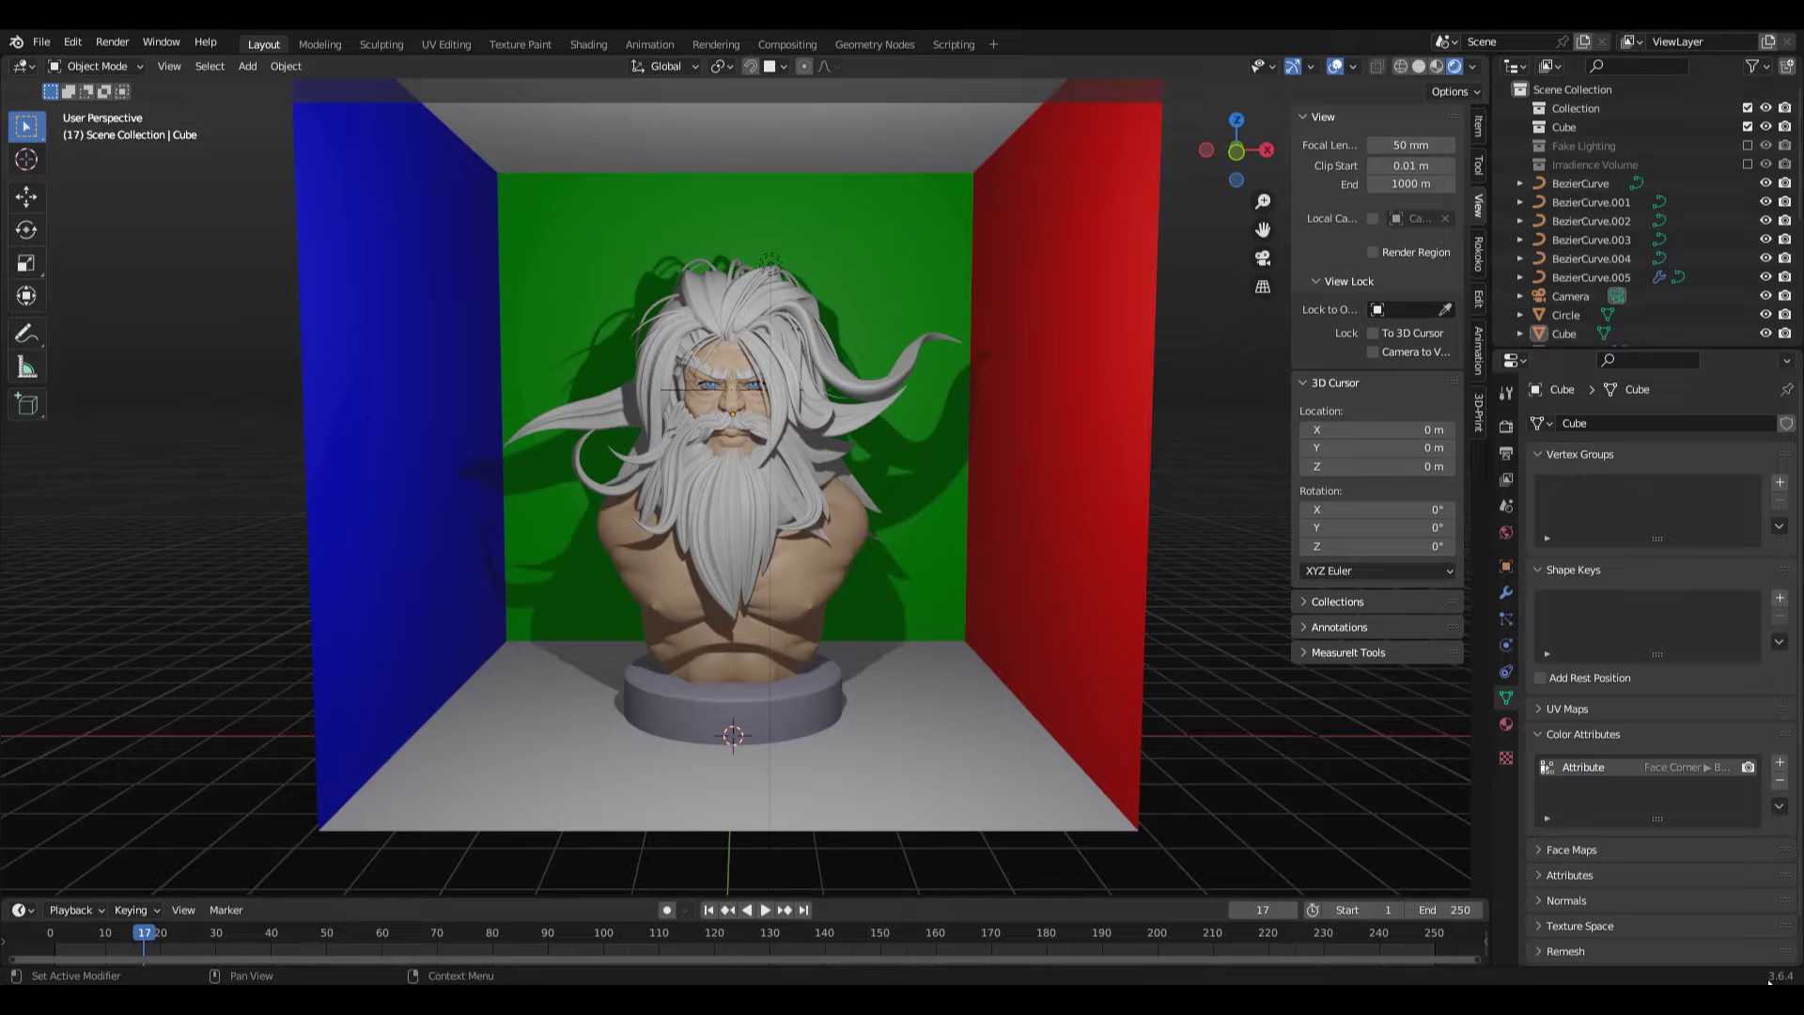
# Orbit and zoom around the bust to show more of the blue wall in EEVEE Next.
pyautogui.moveTo(801, 470); pyautogui.dragTo(725, 470, button='middle')
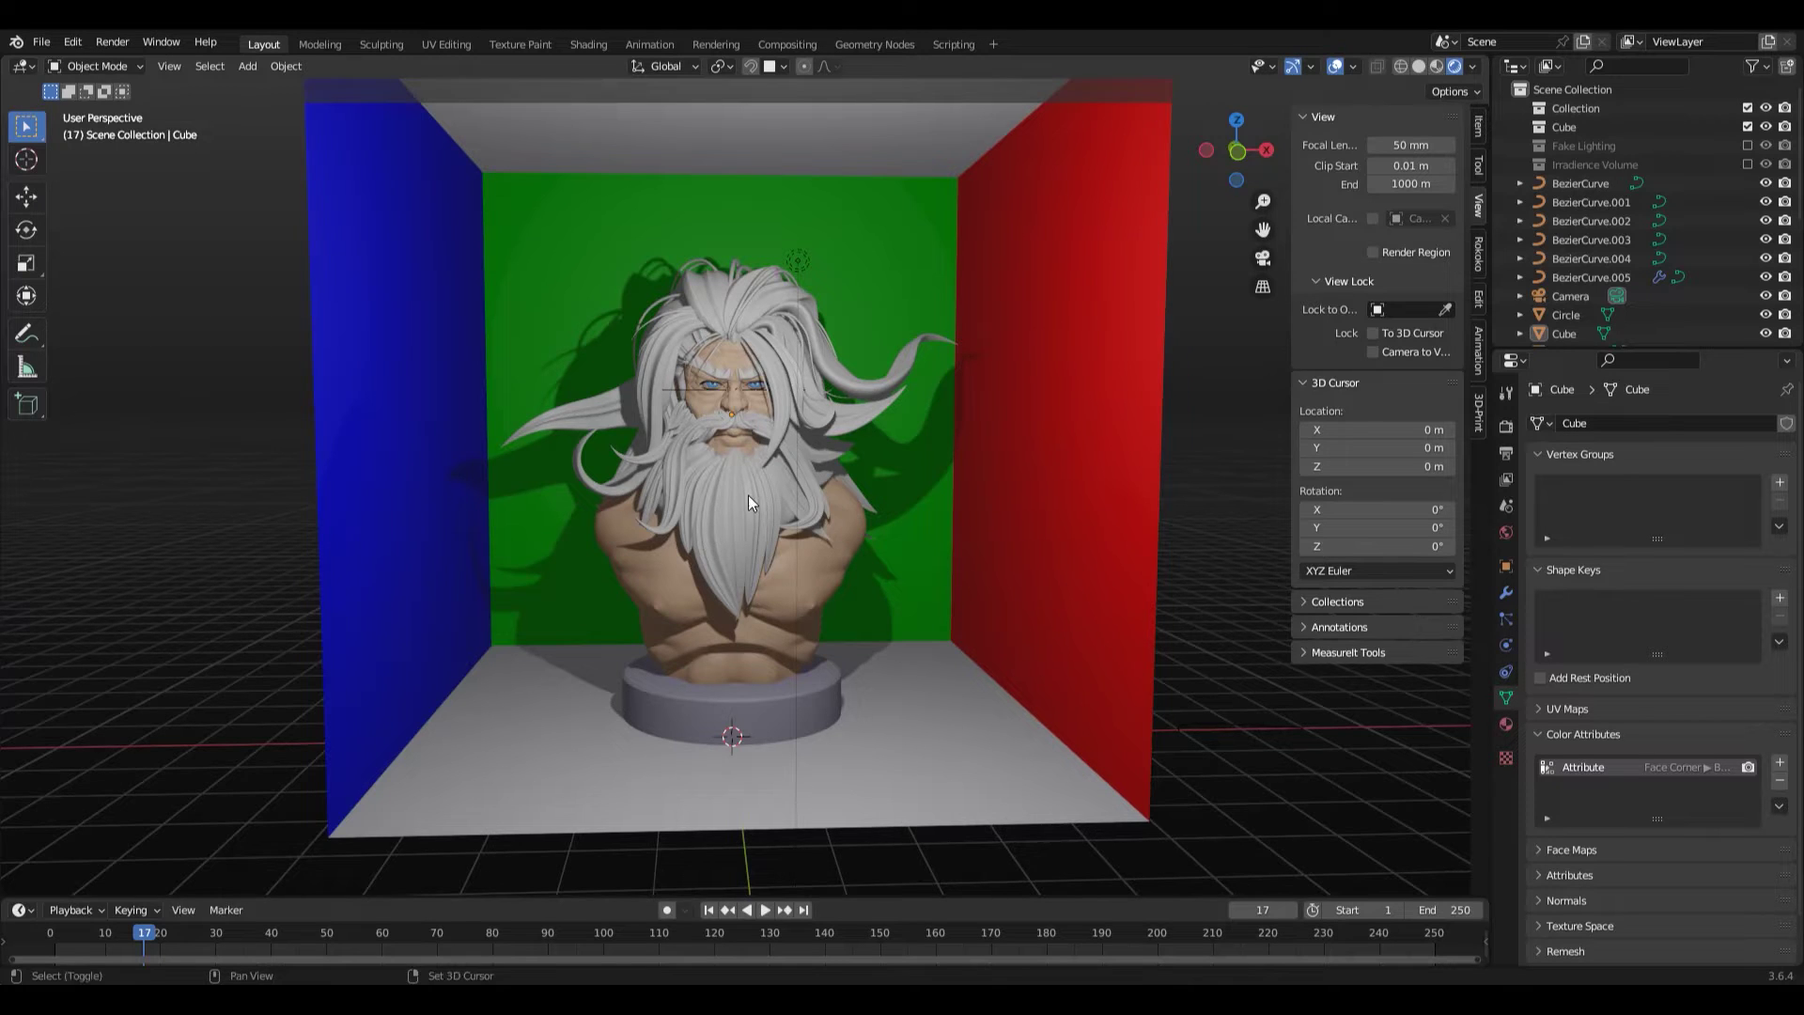
pyautogui.moveTo(759, 492); pyautogui.dragTo(831, 543, button='middle')
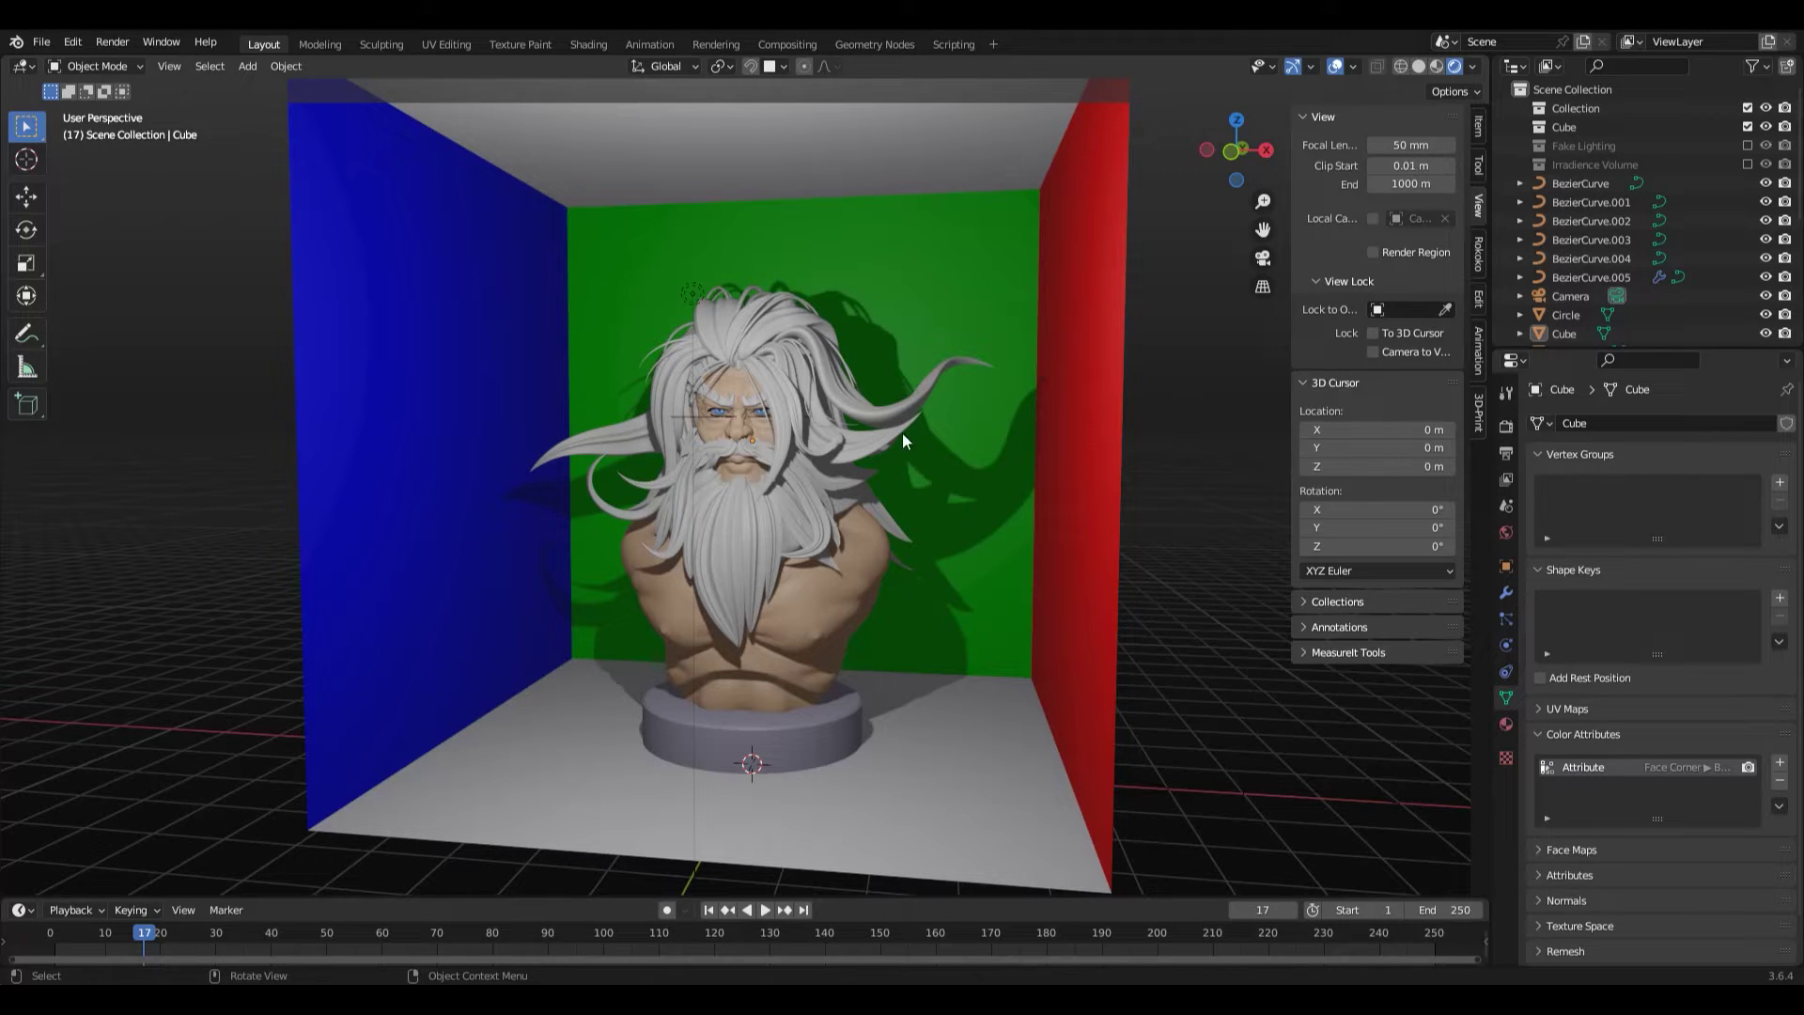
pyautogui.scroll(4, 902, 432)
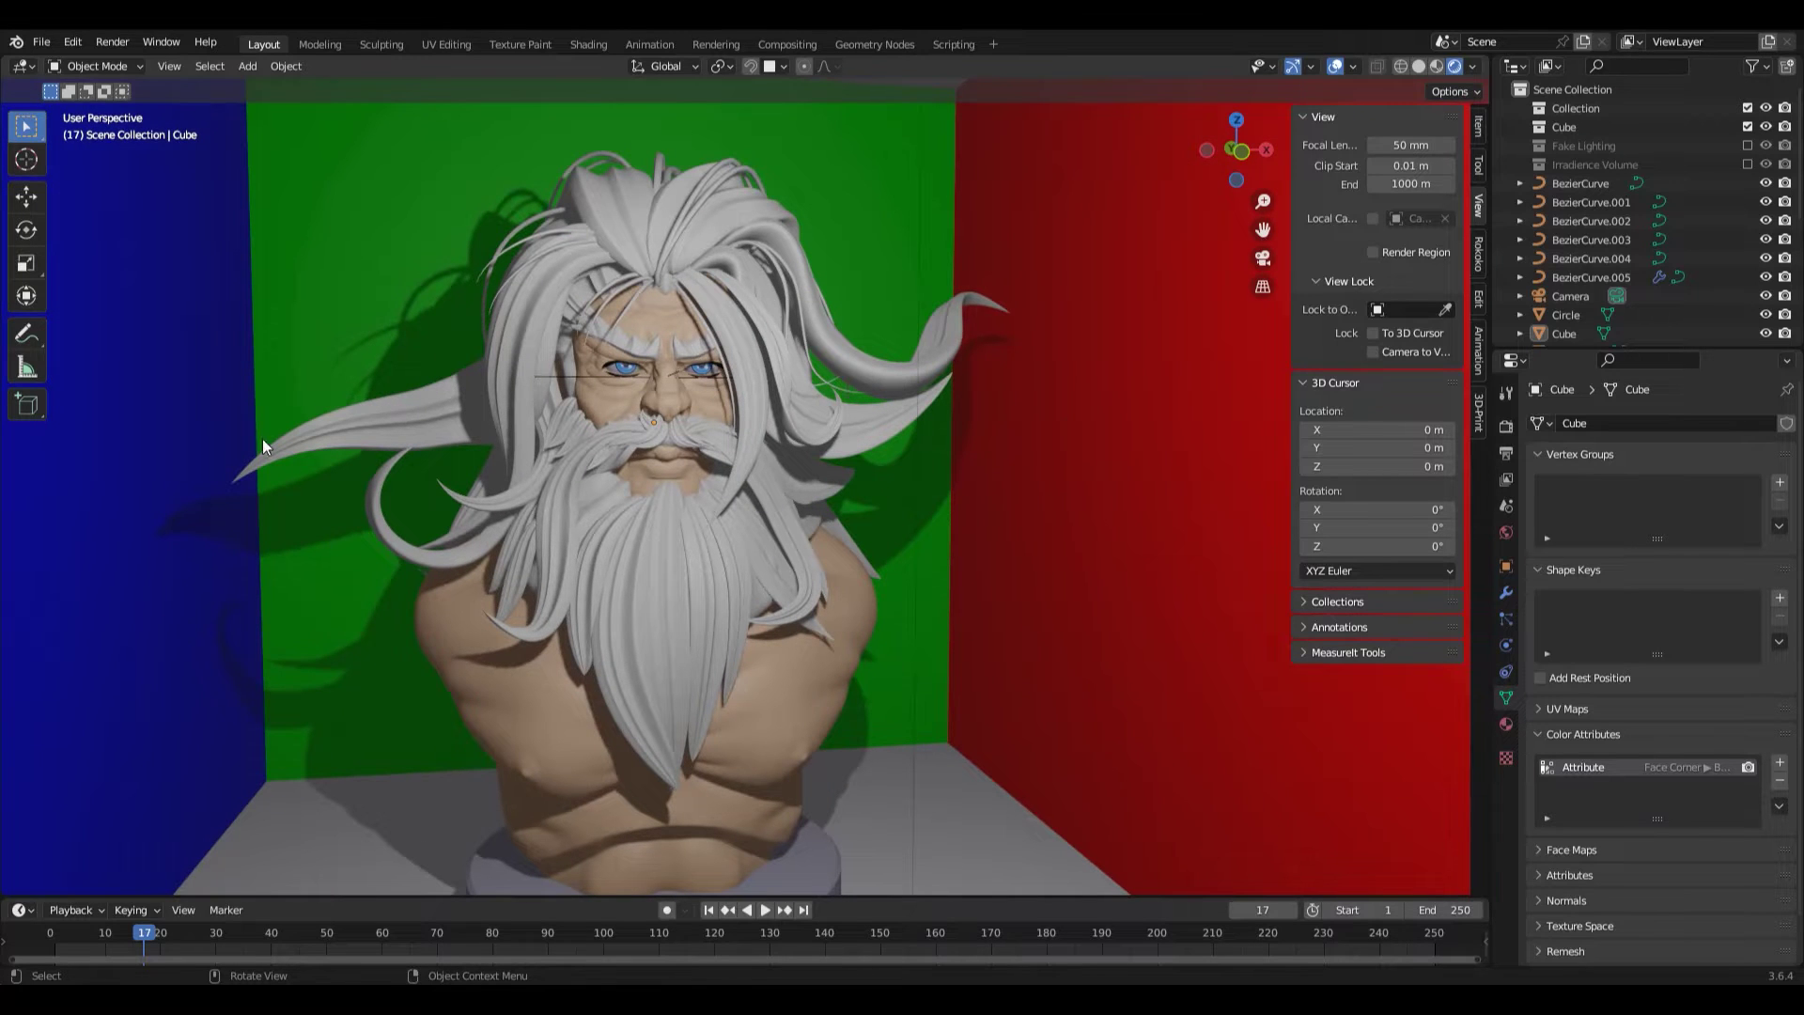
pyautogui.keyDown('shift'); pyautogui.scroll(-3, 205, 543); pyautogui.keyUp('shift')
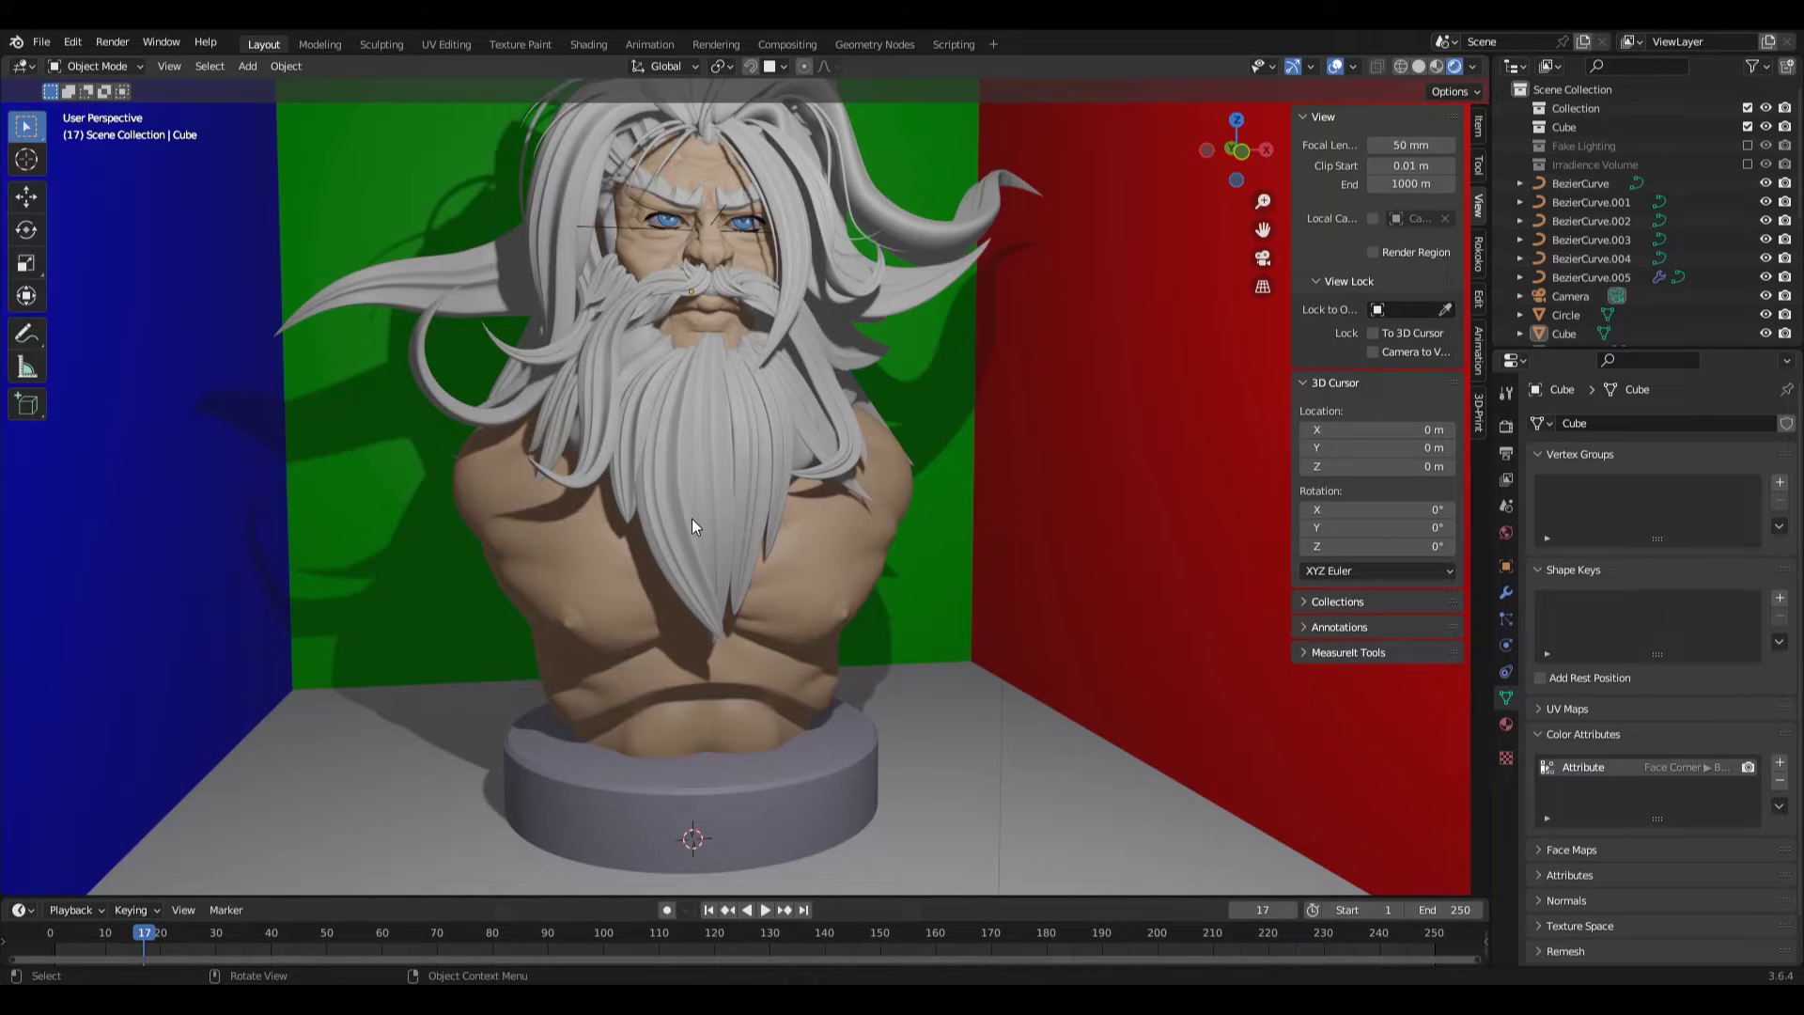
pyautogui.scroll(-2, 900, 426)
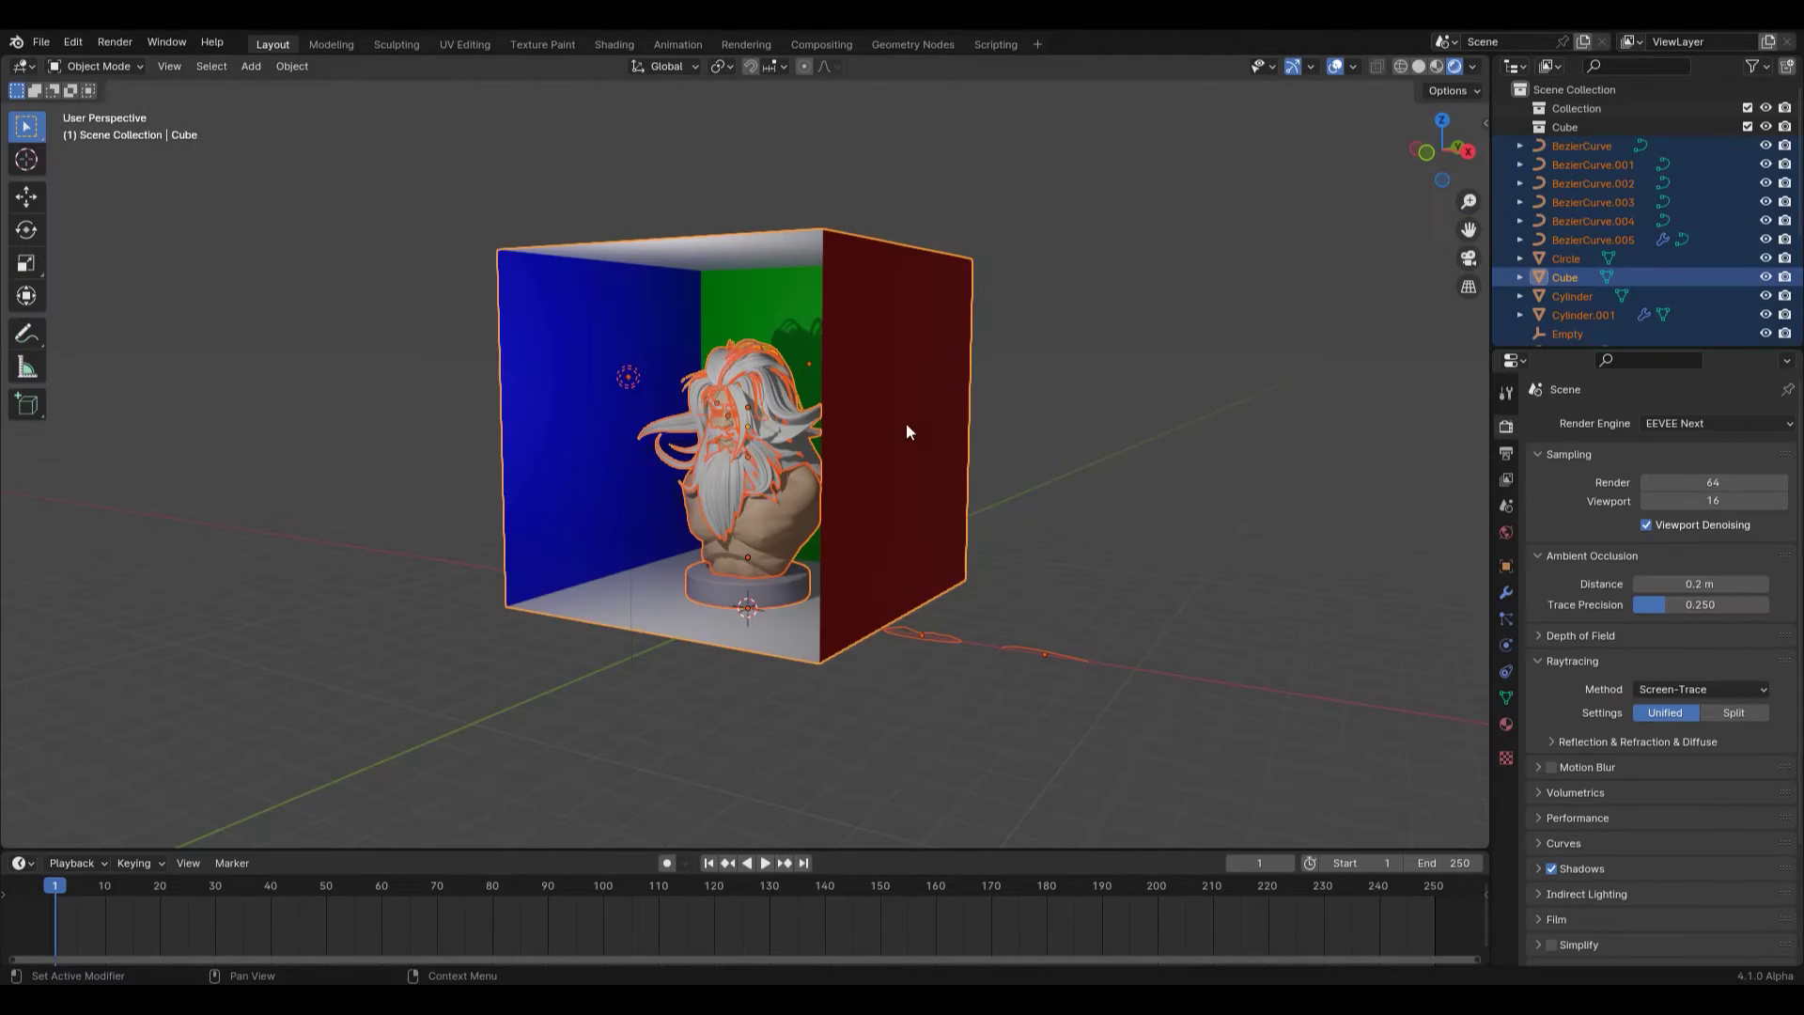
# Deselect all objects, then orbit and zoom to a frontal view of the bust and coloured walls.
pyautogui.moveTo(906, 433); pyautogui.dragTo(1006, 510, button='middle')
pyautogui.click(1006, 511)
pyautogui.scroll(1, 951, 534)
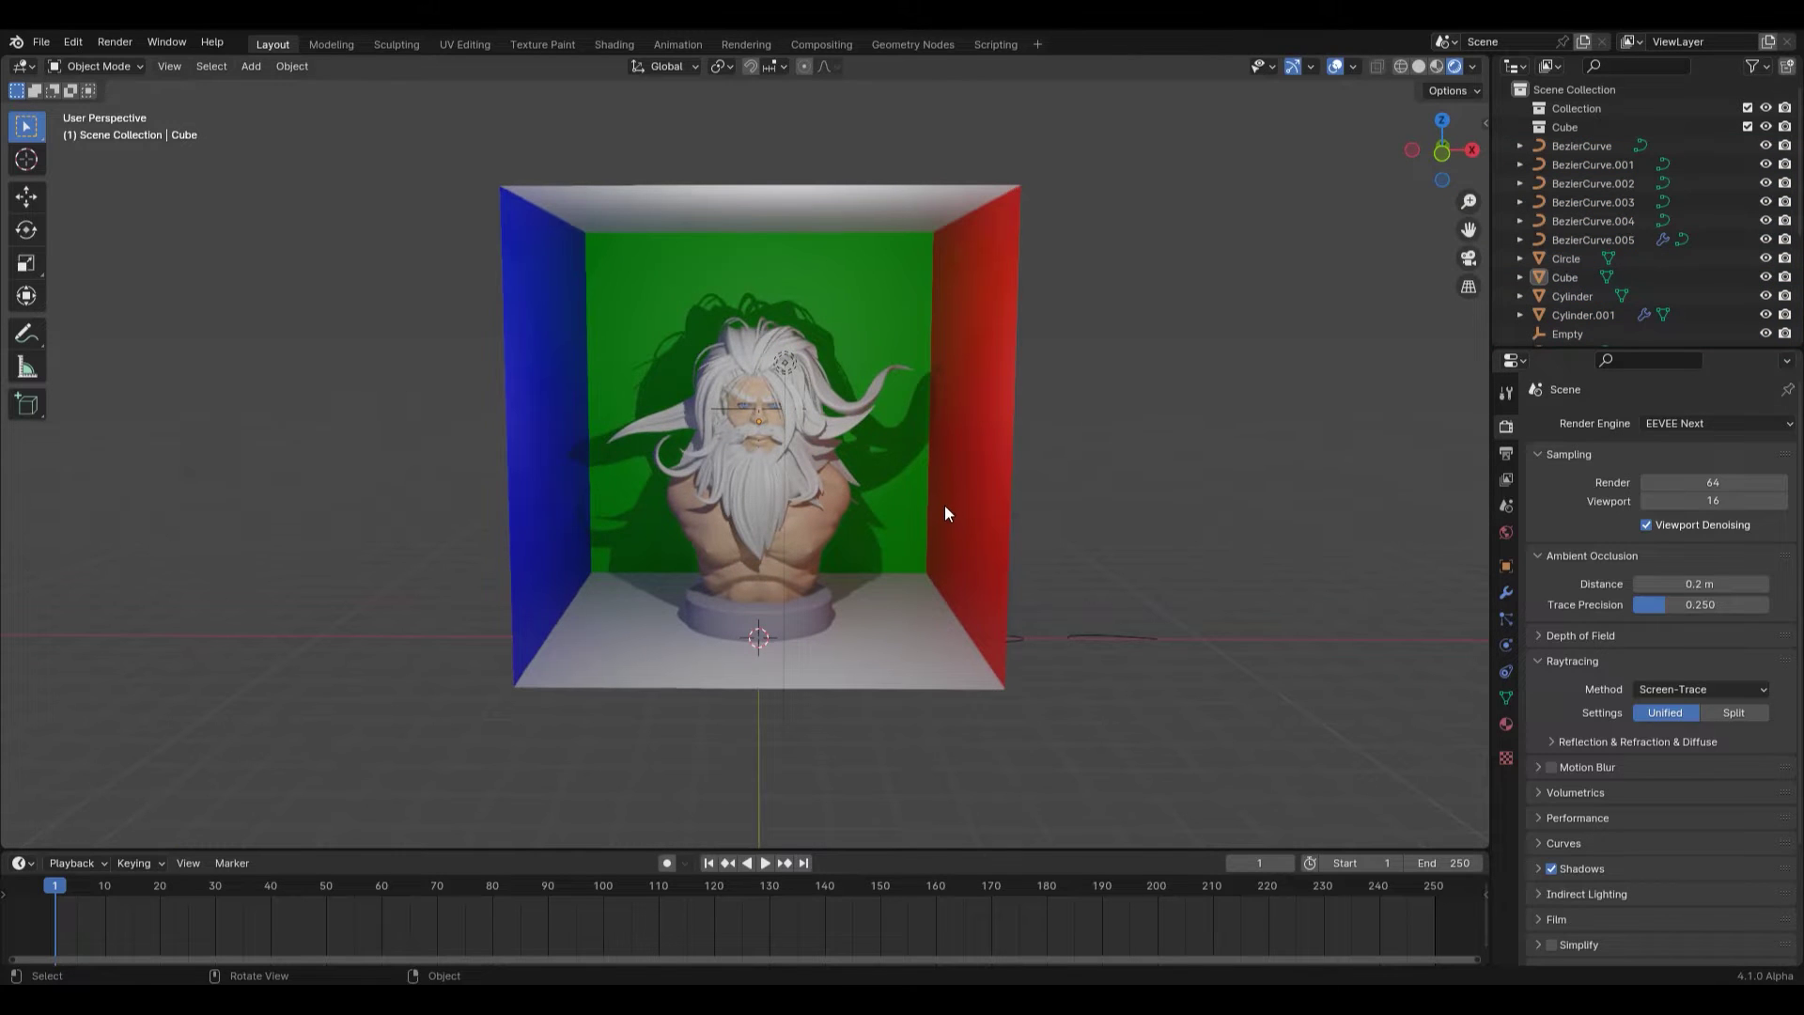
pyautogui.moveTo(899, 492); pyautogui.dragTo(896, 486, button='middle')
pyautogui.scroll(2, 902, 479)
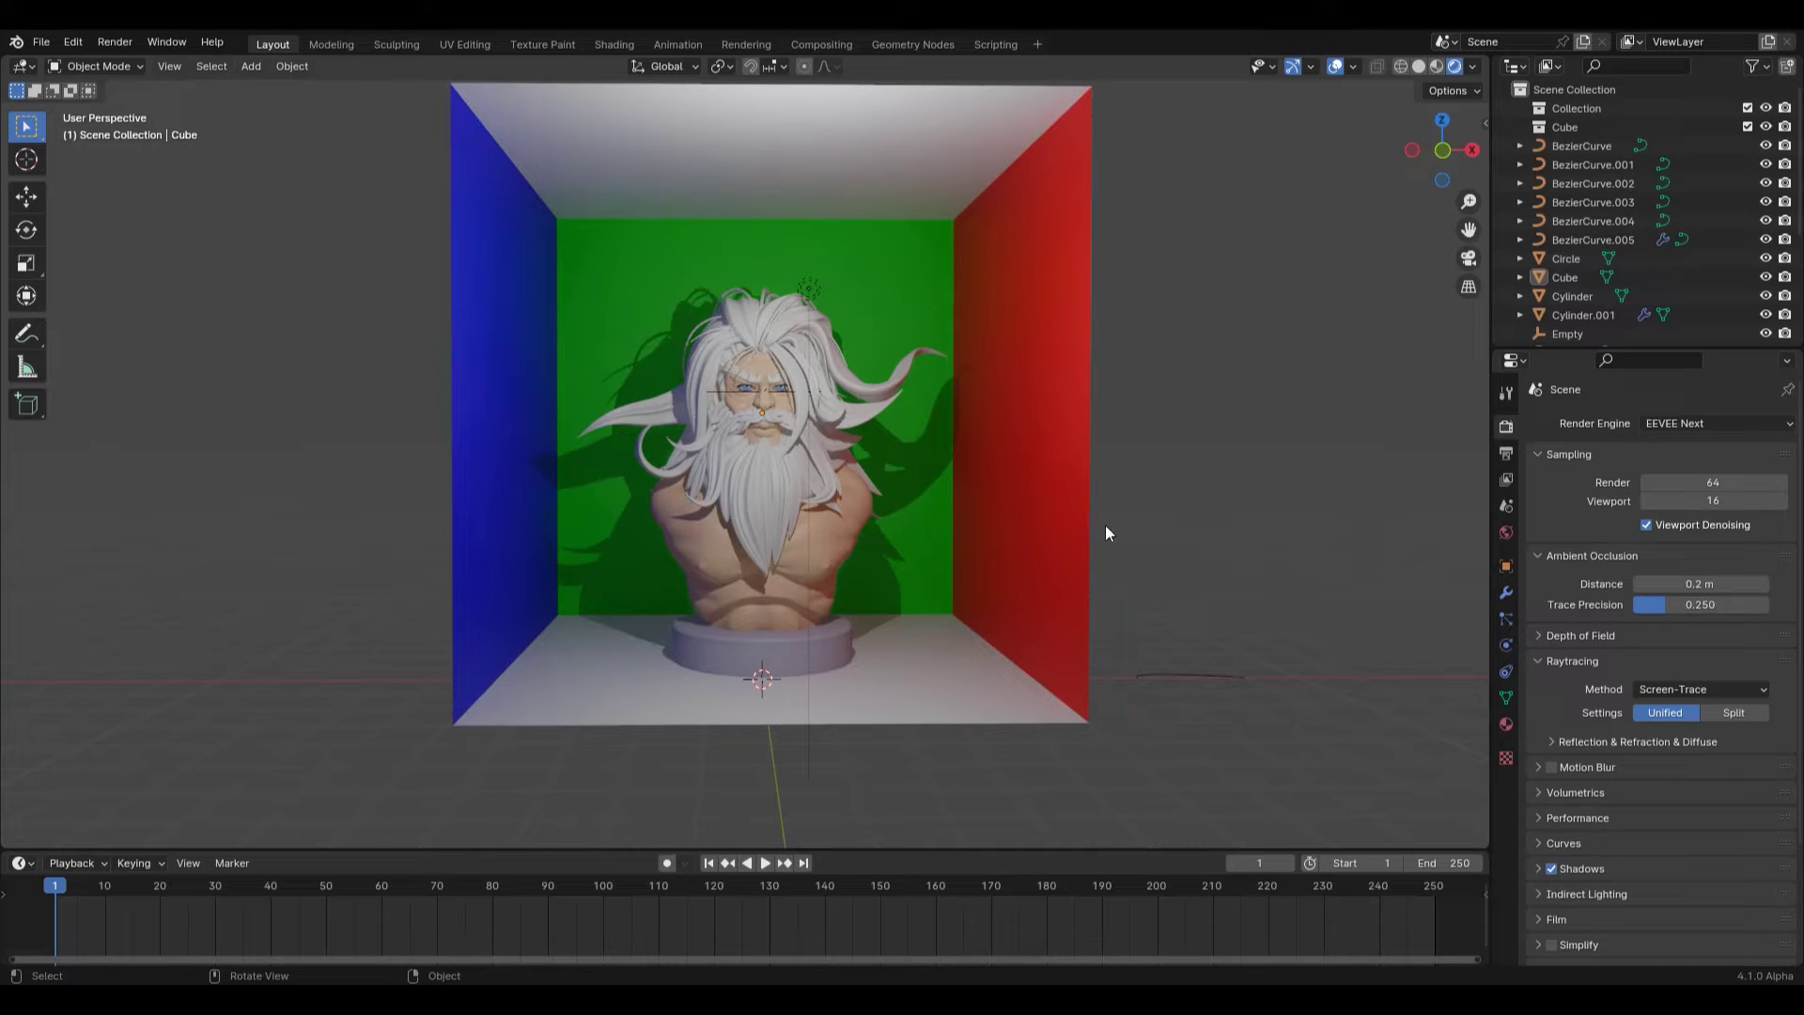
pyautogui.scroll(4, 827, 630)
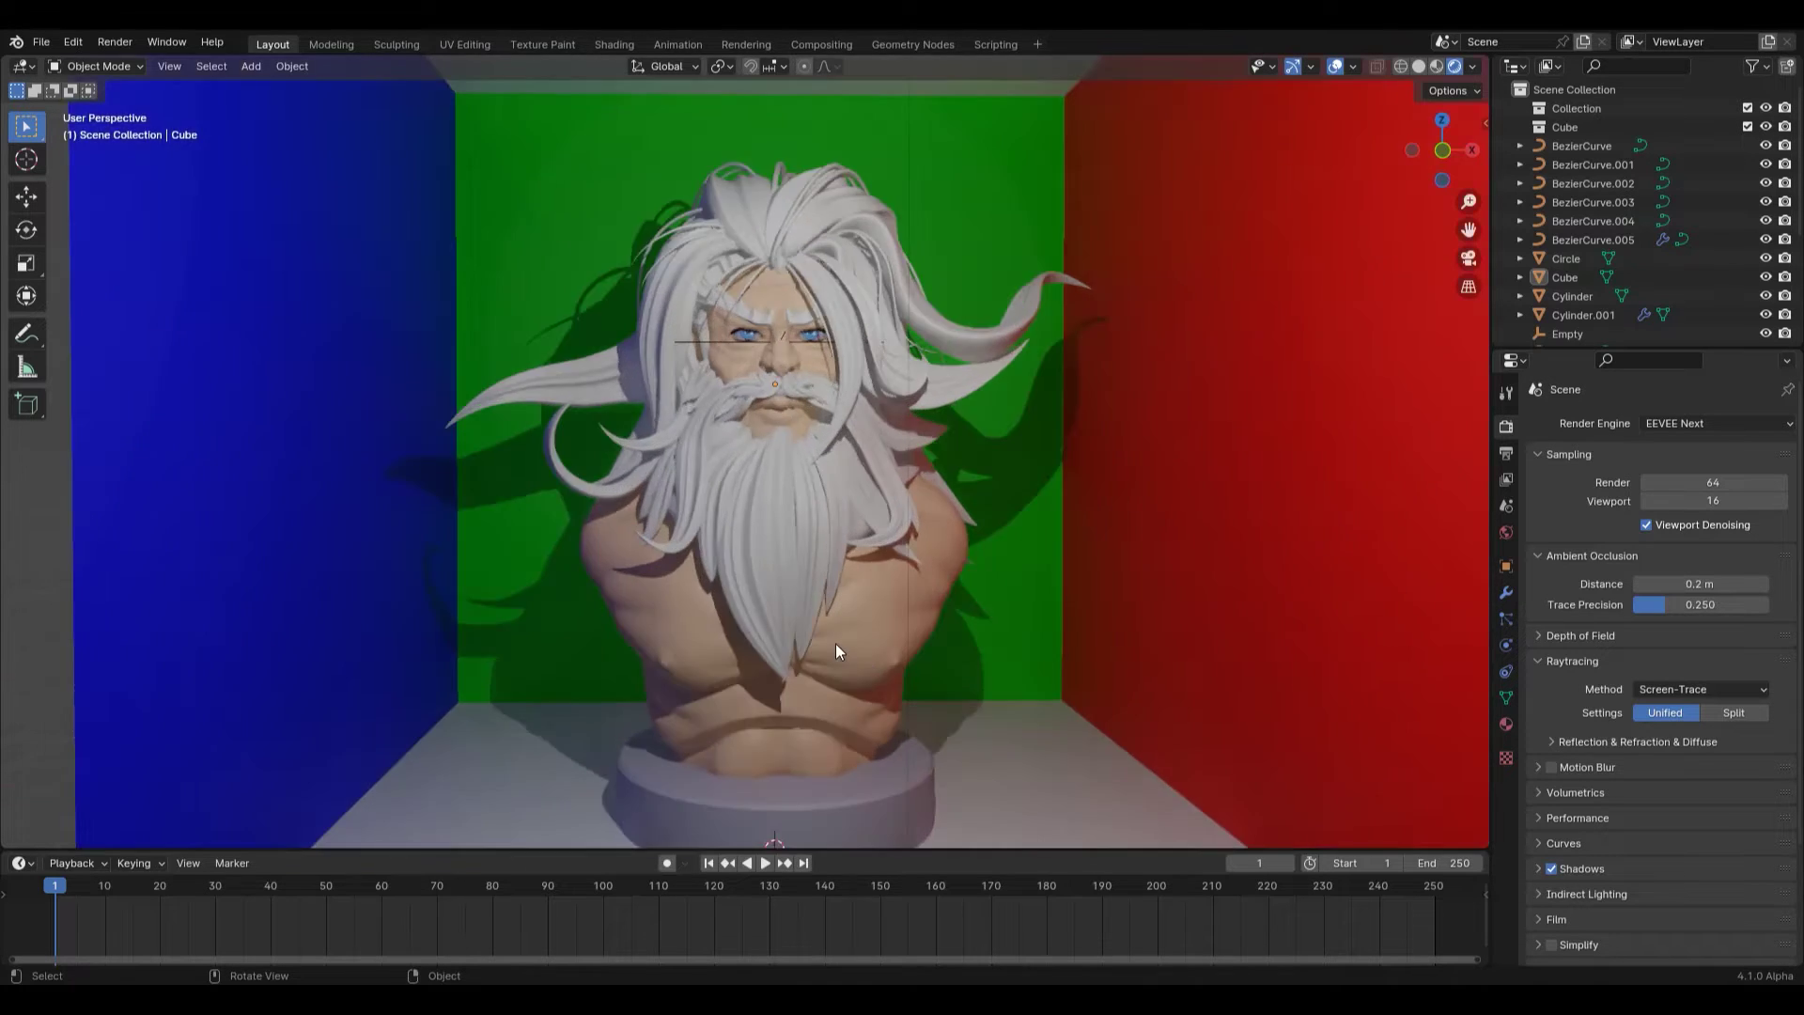
pyautogui.scroll(-3, 848, 686)
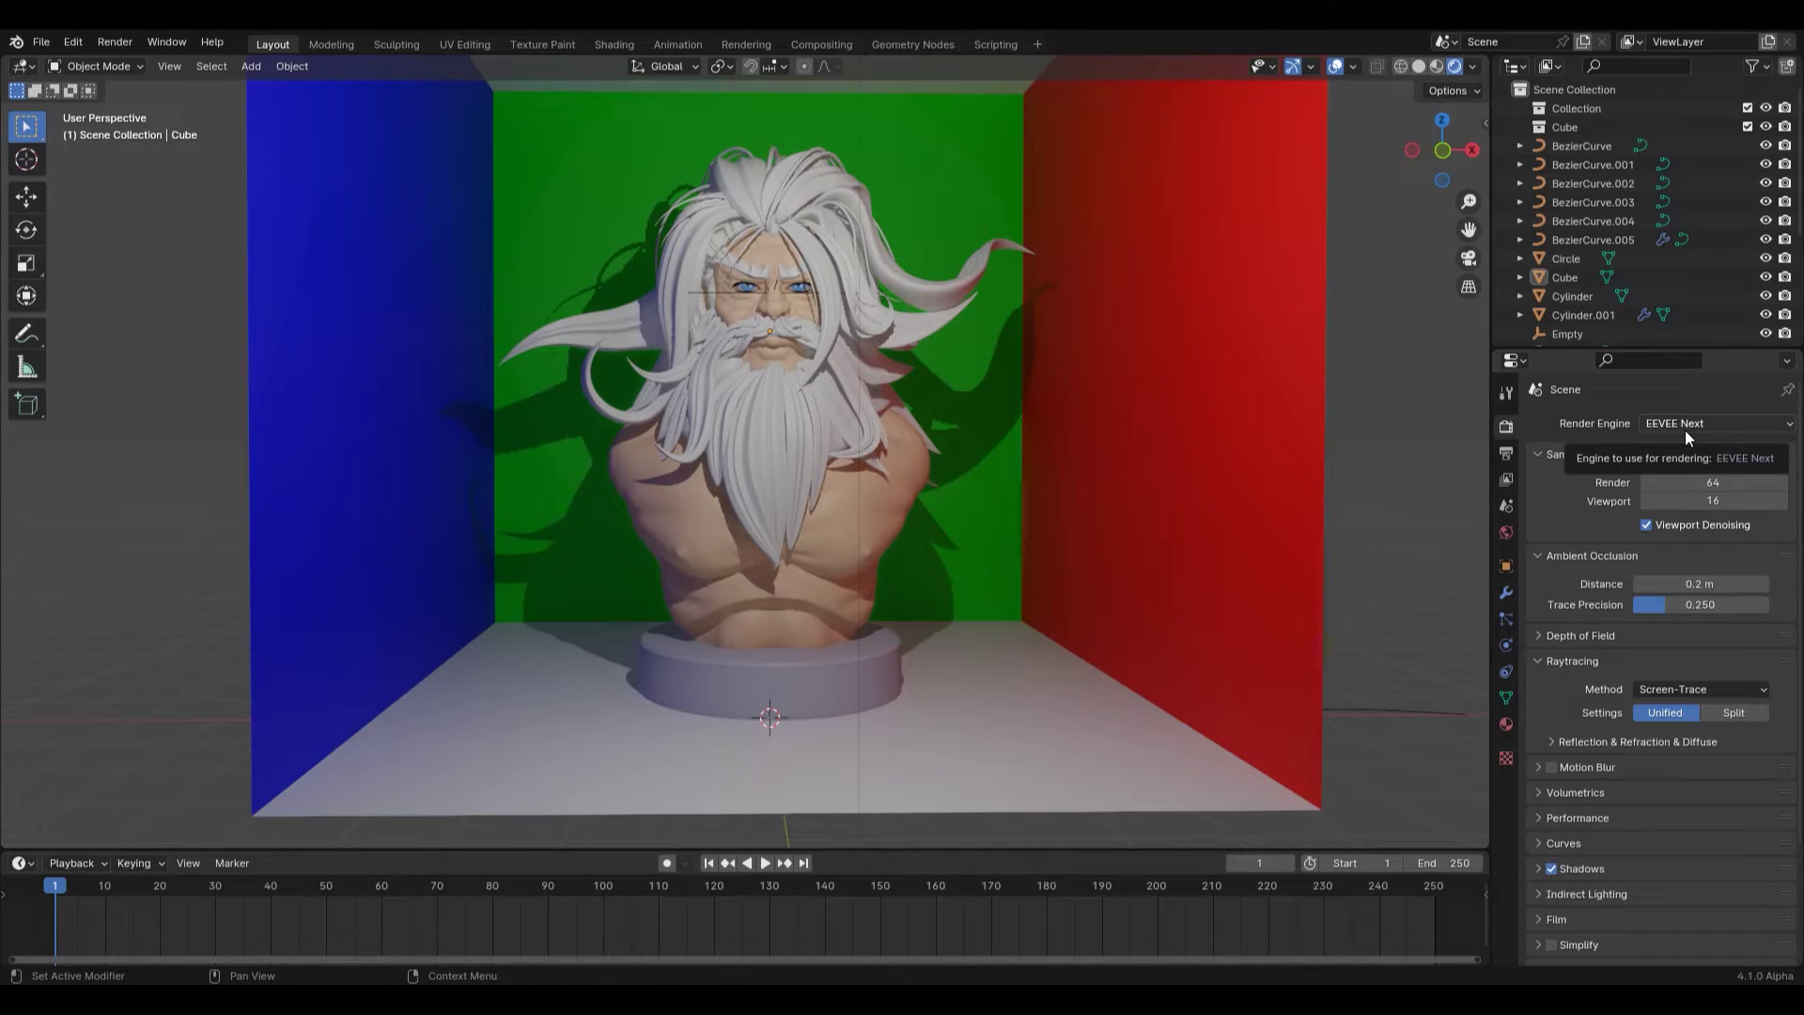
# Keep EEVEE Next as render engine and save preferences with its Experimental option enabled.
pyautogui.click(1679, 429)
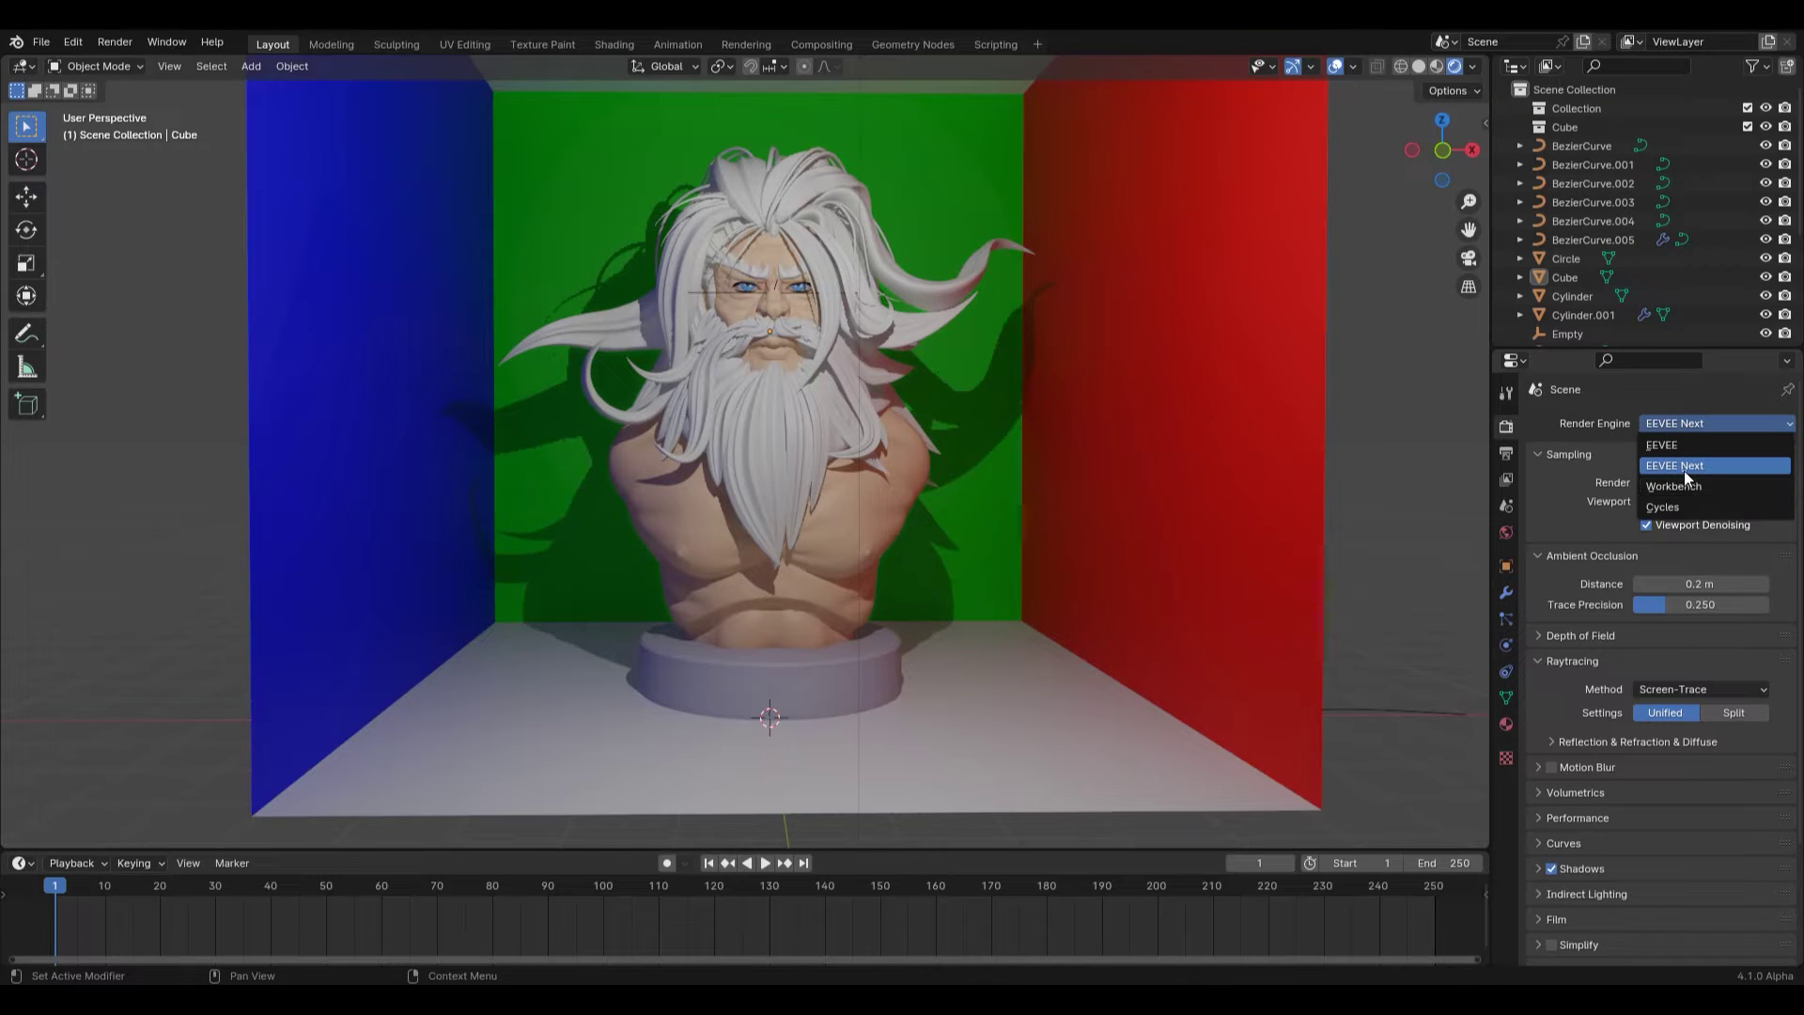
pyautogui.click(1684, 467)
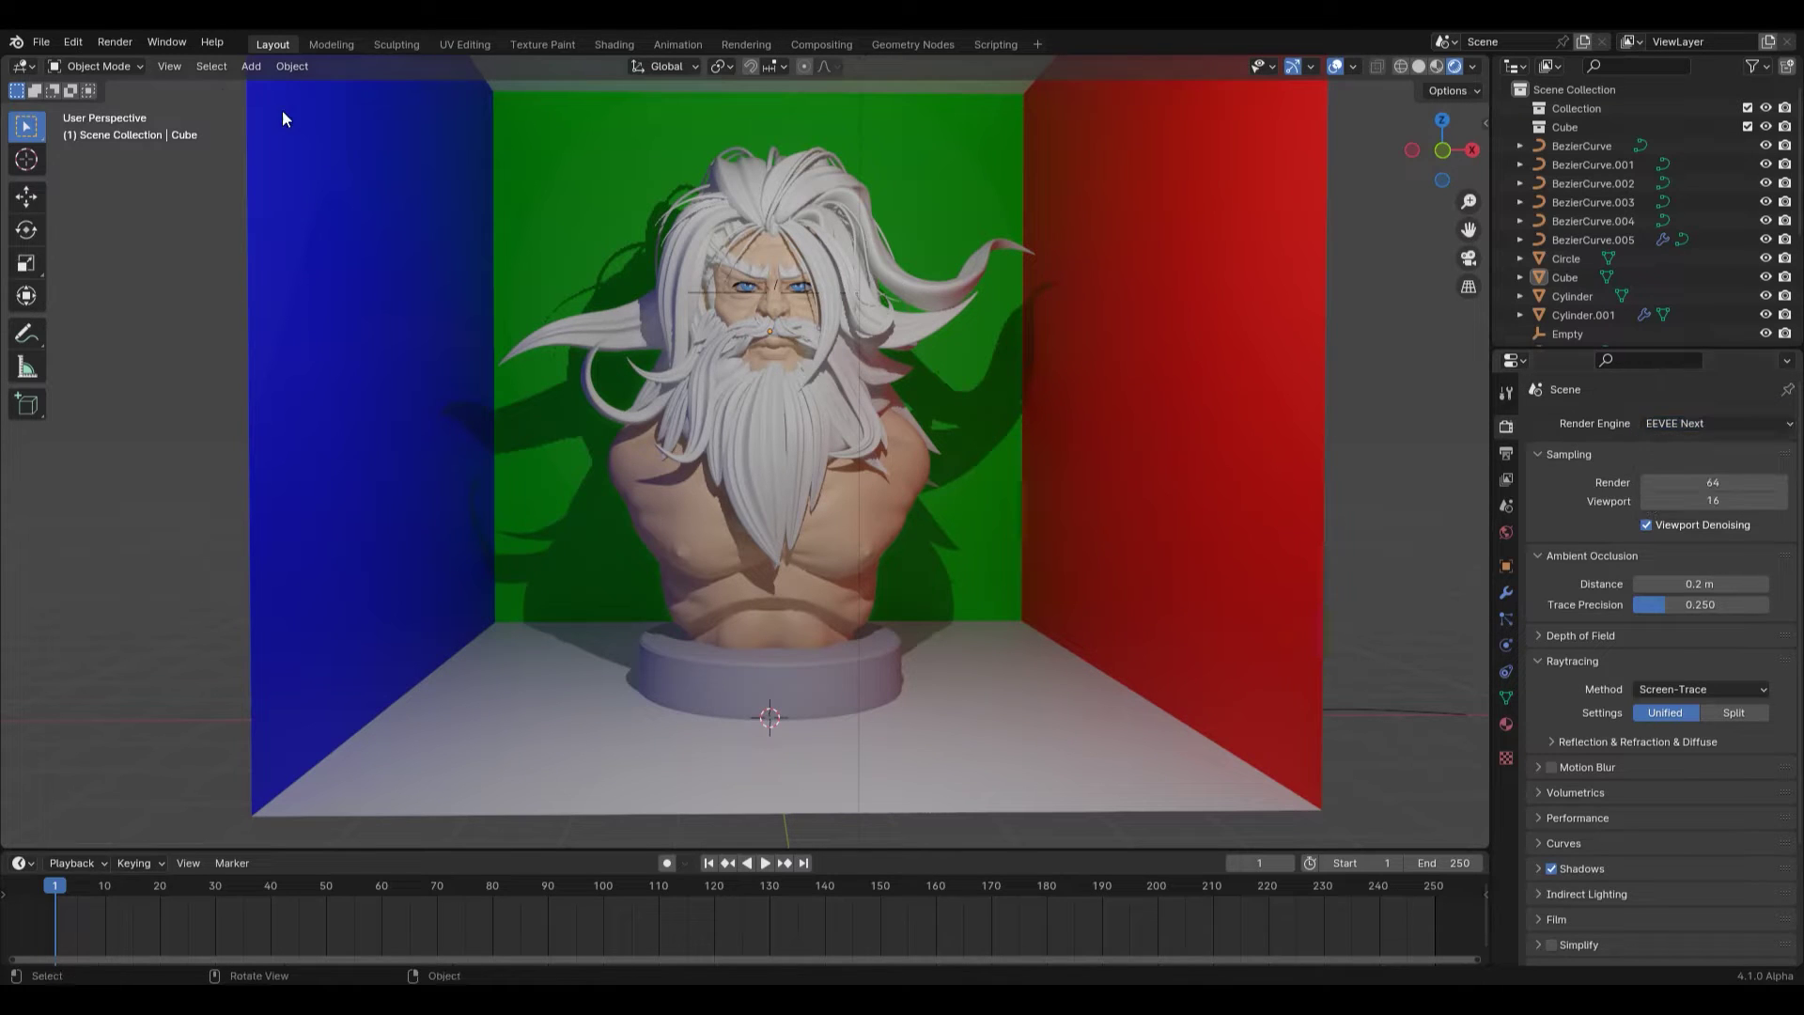
pyautogui.click(75, 44)
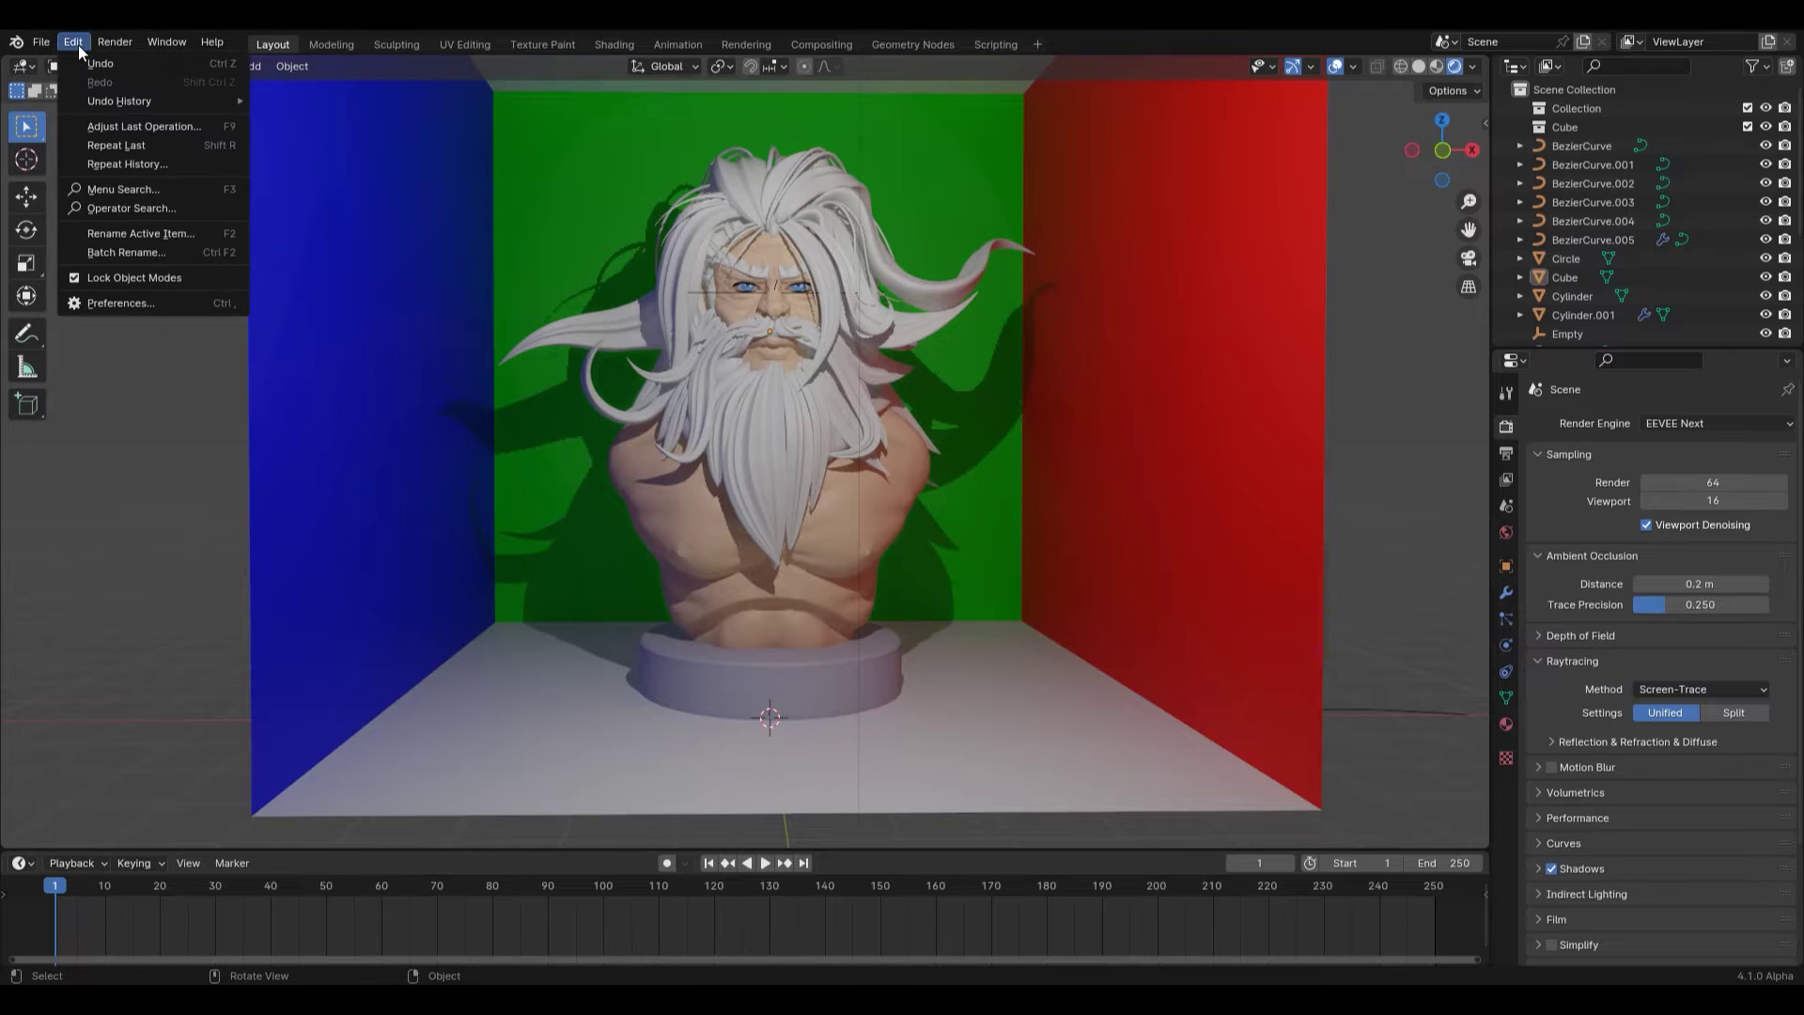
pyautogui.click(101, 303)
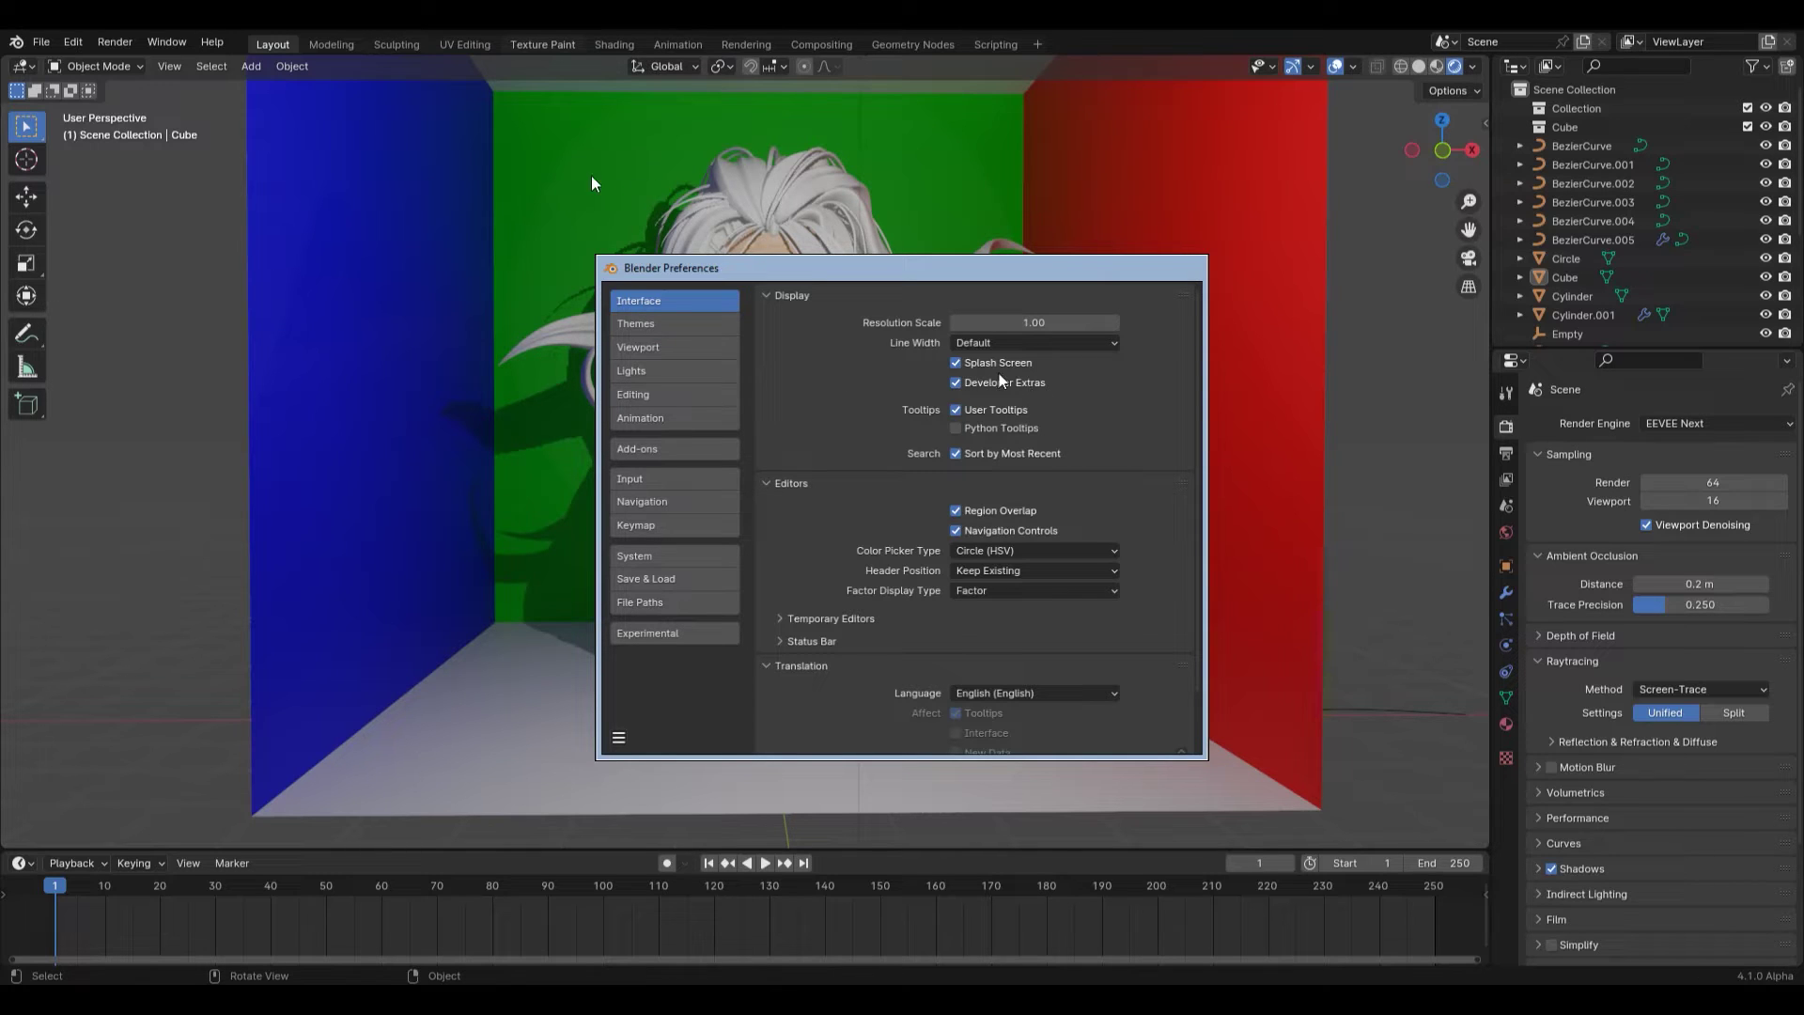
pyautogui.click(643, 636)
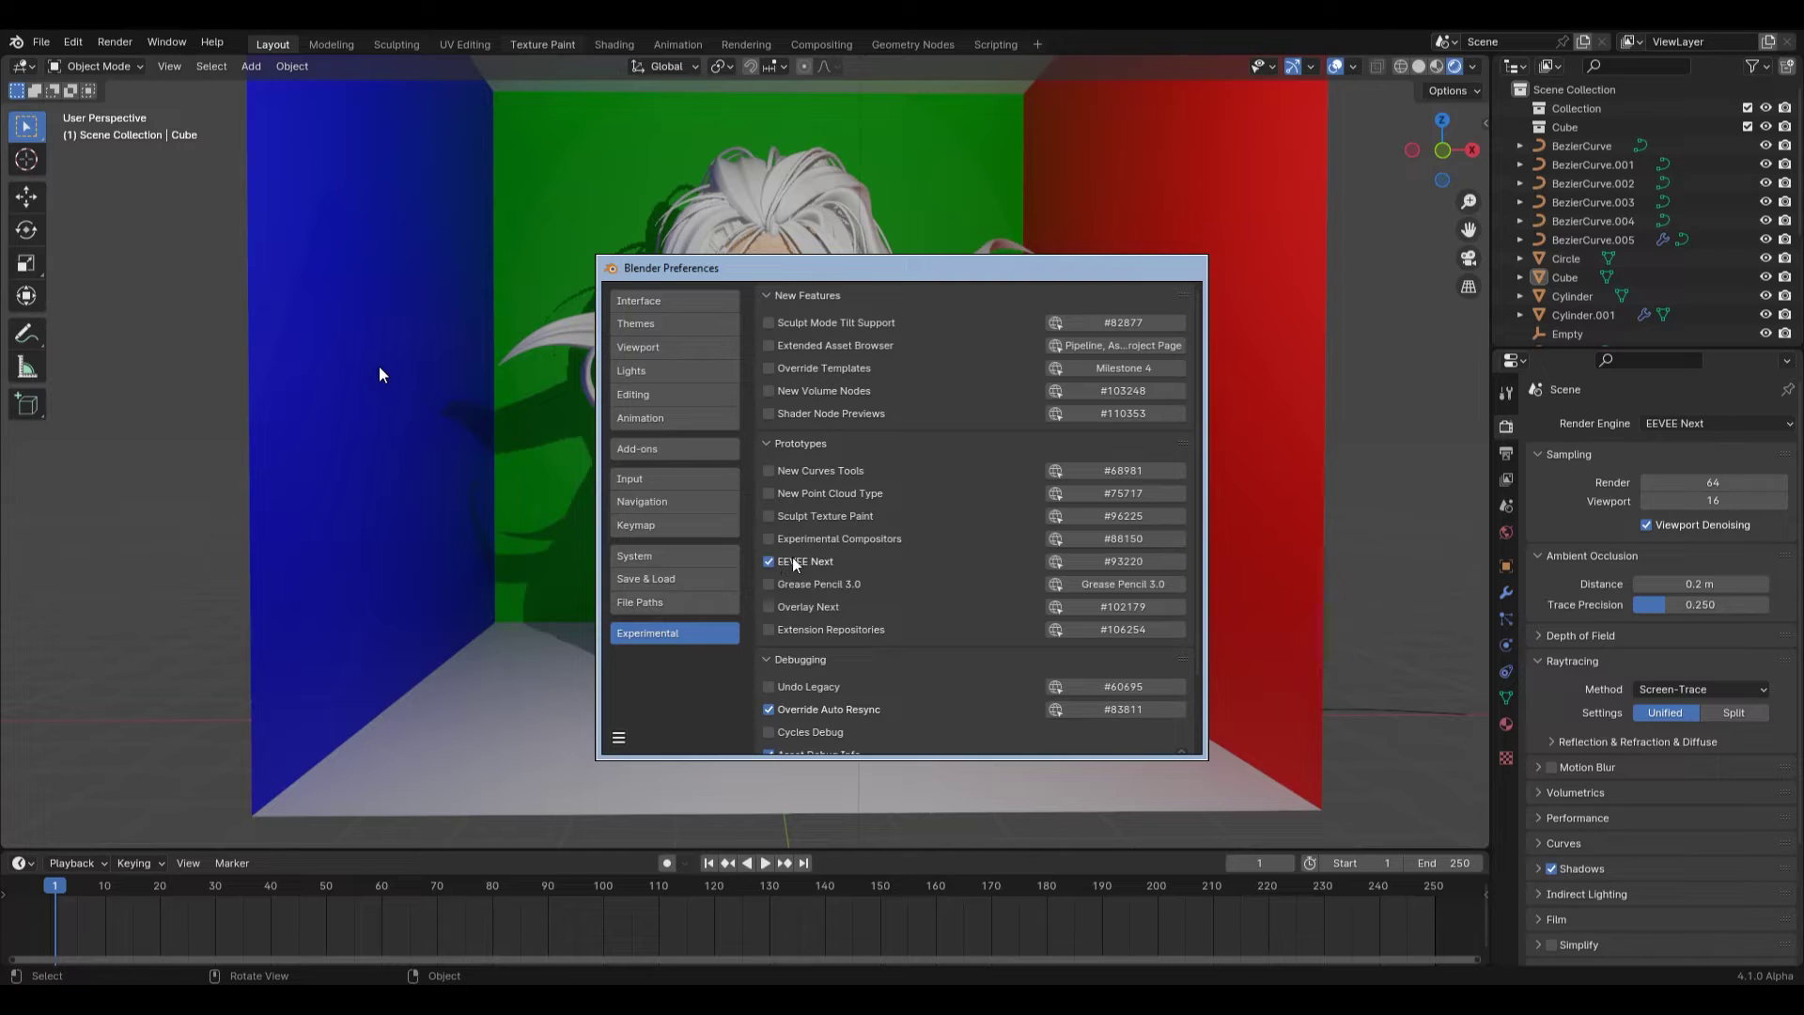
pyautogui.click(619, 739)
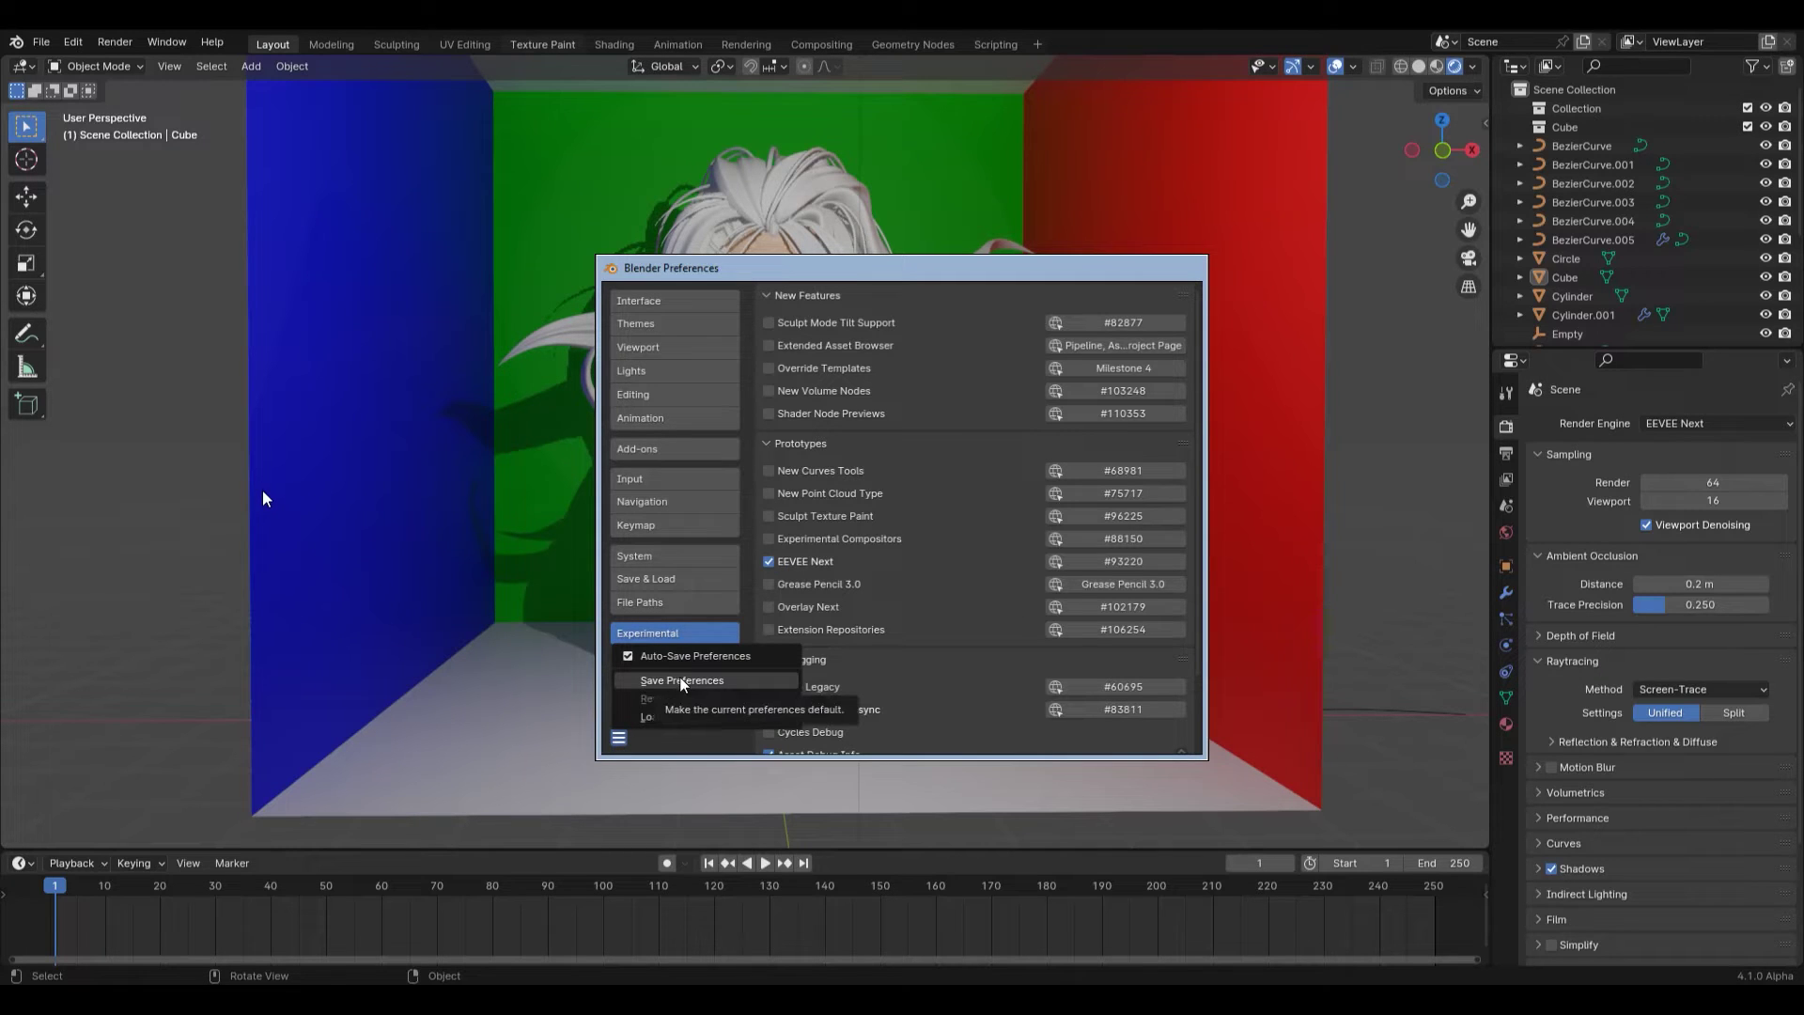
pyautogui.click(509, 446)
pyautogui.click(1695, 418)
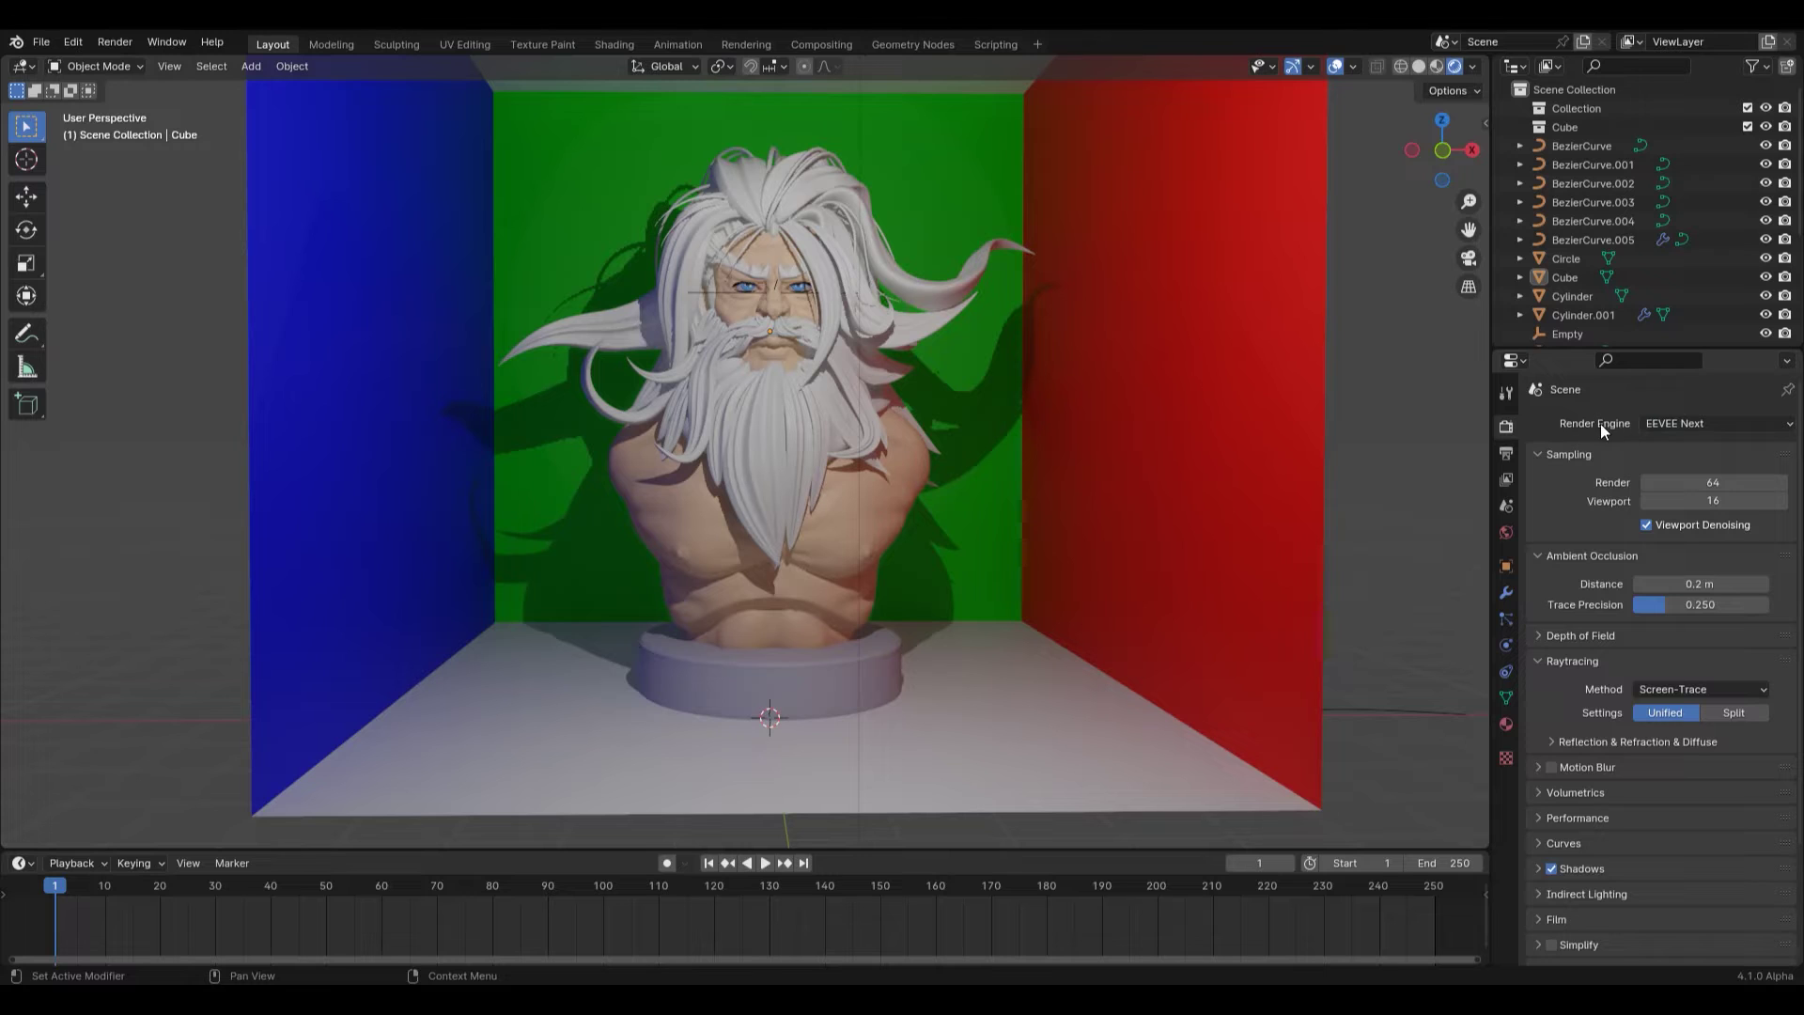
pyautogui.click(1644, 429)
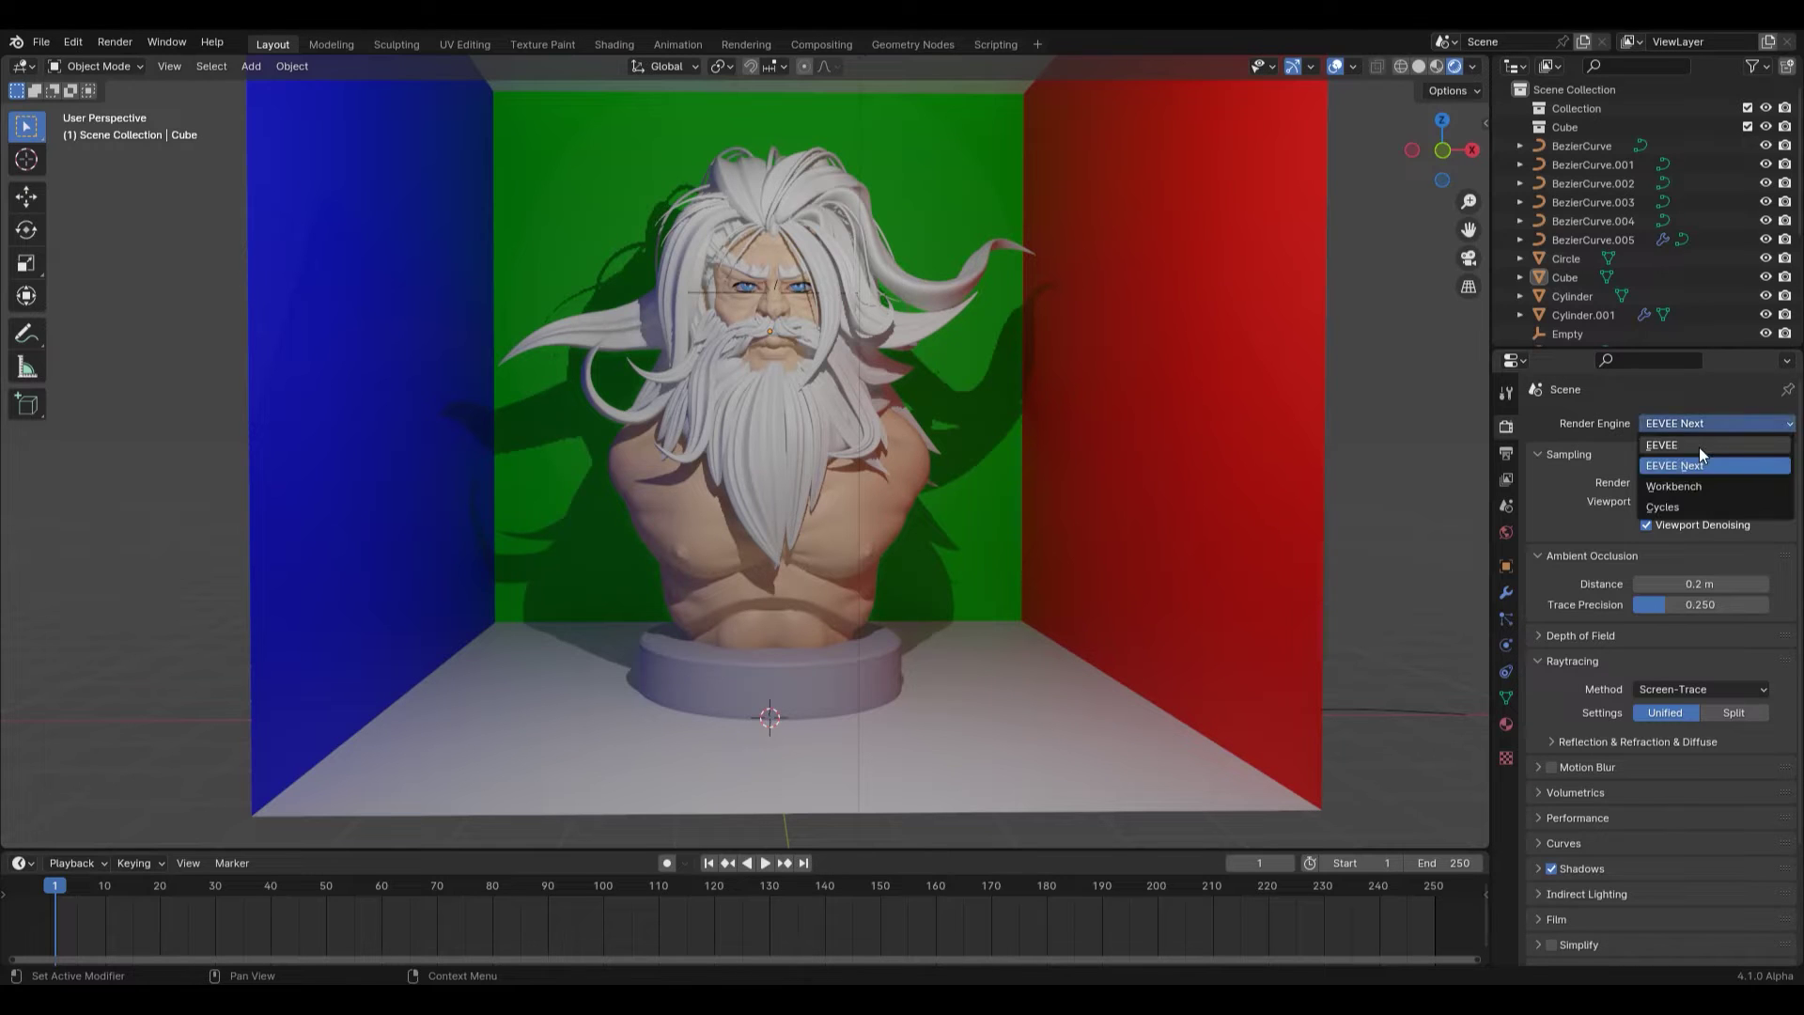
pyautogui.click(1699, 447)
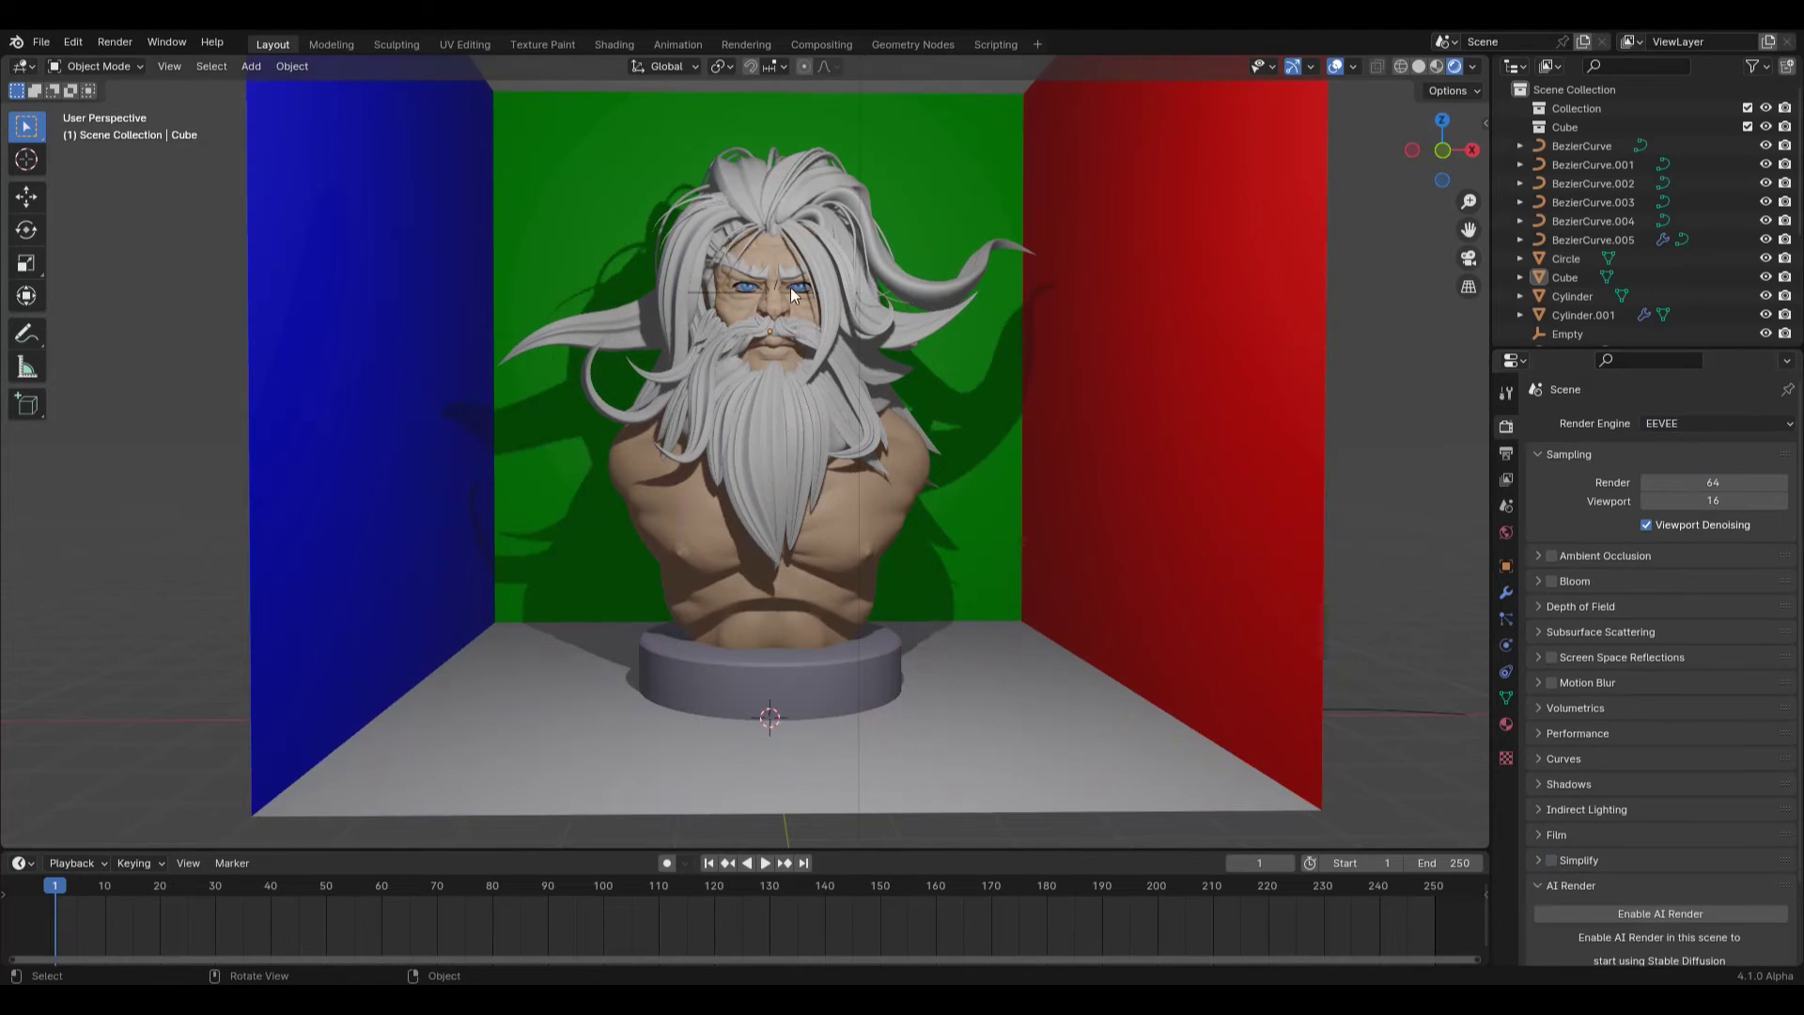
pyautogui.click(1689, 421)
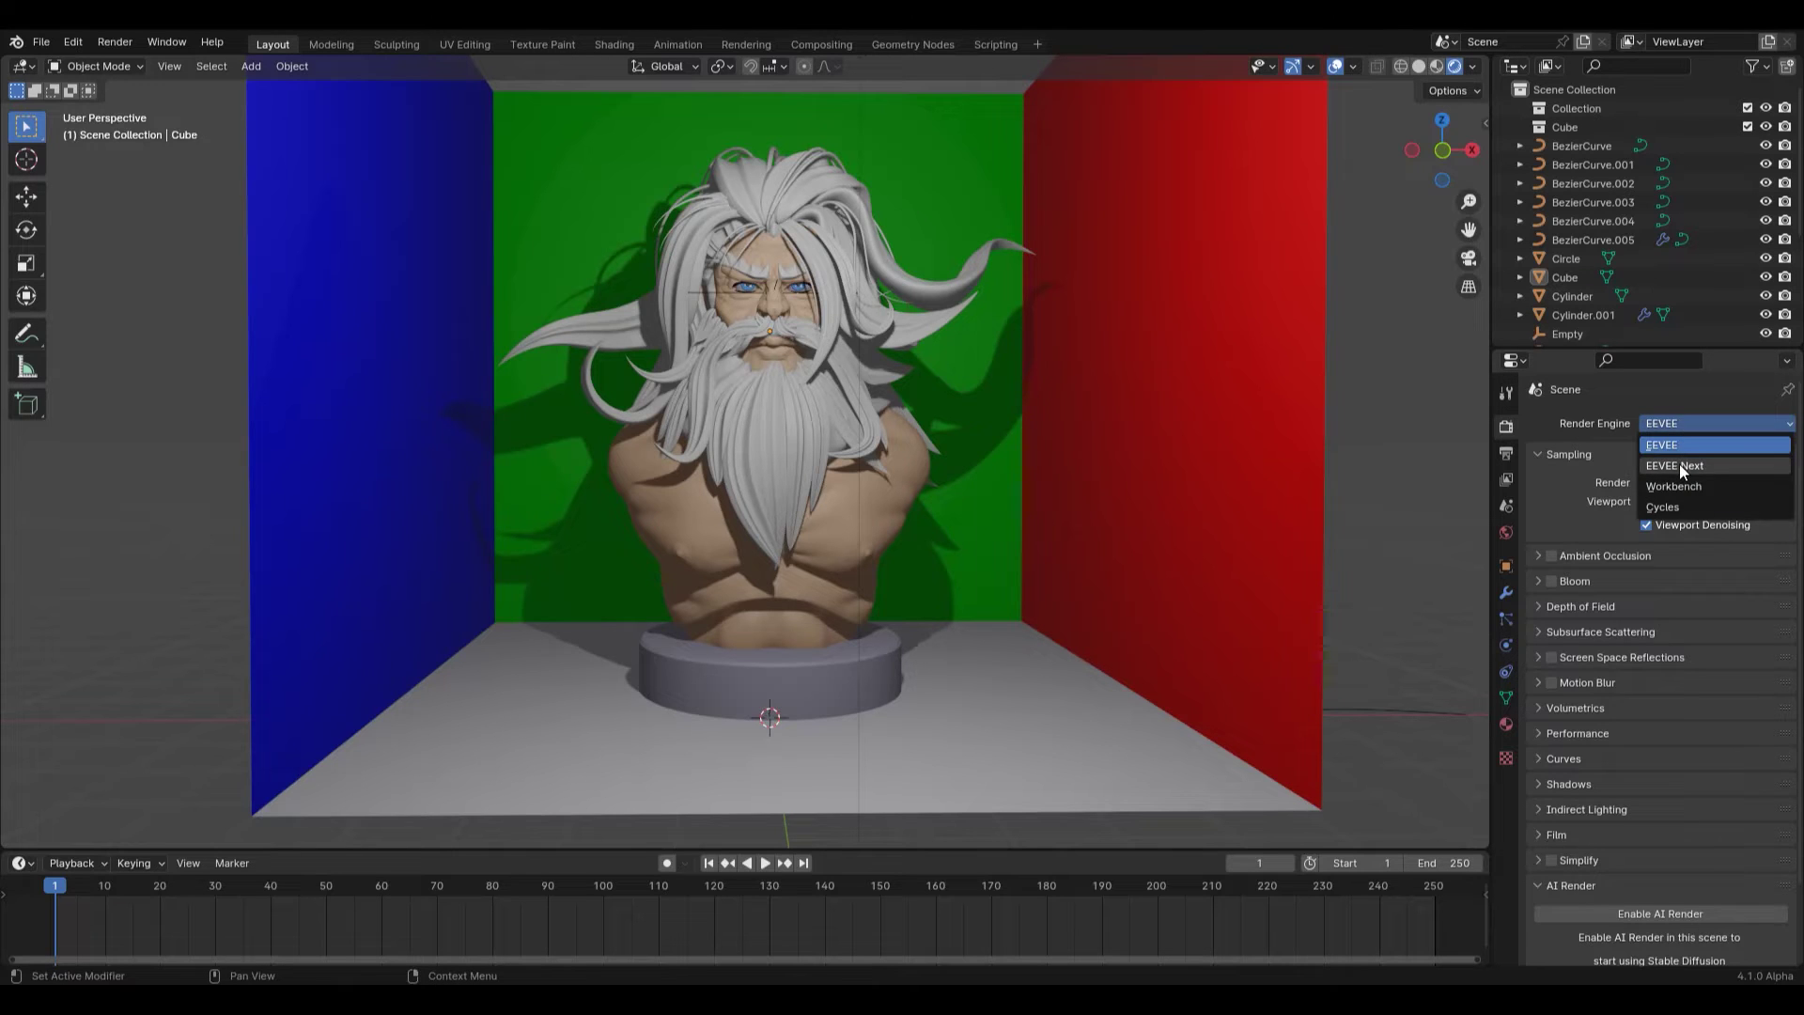
pyautogui.click(1678, 465)
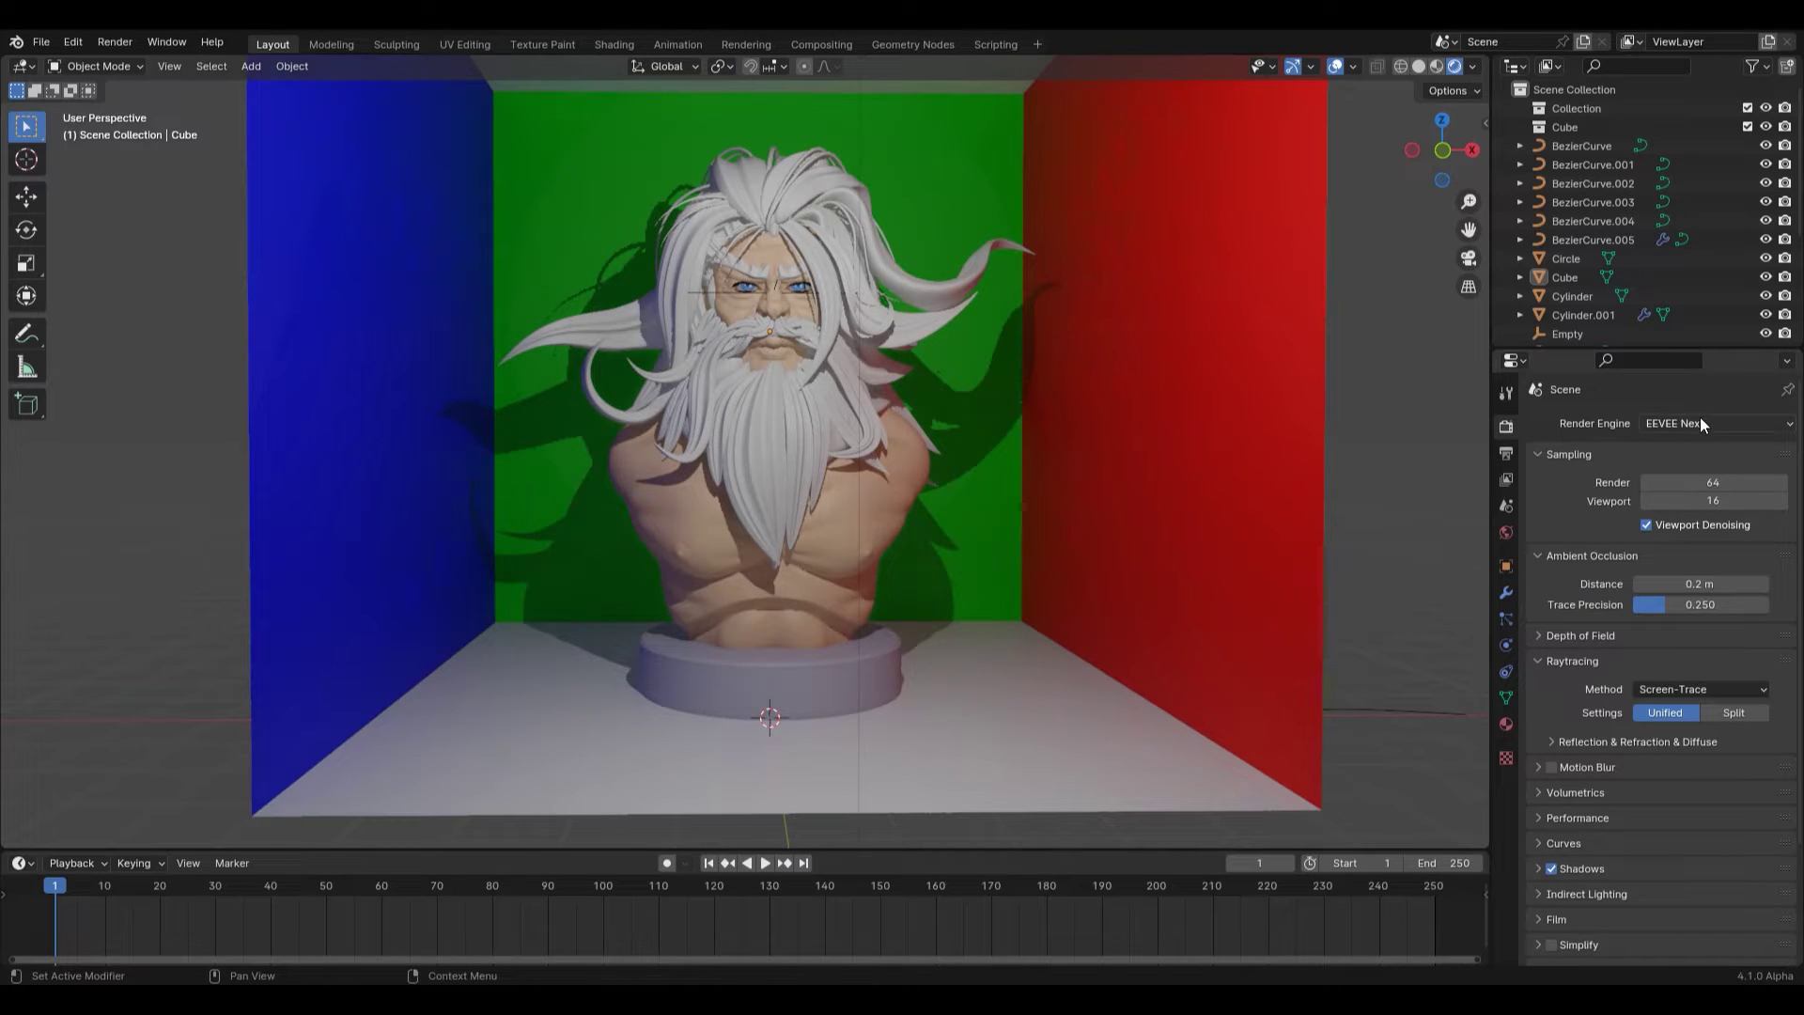
pyautogui.click(1700, 423)
pyautogui.click(1689, 445)
pyautogui.click(1689, 428)
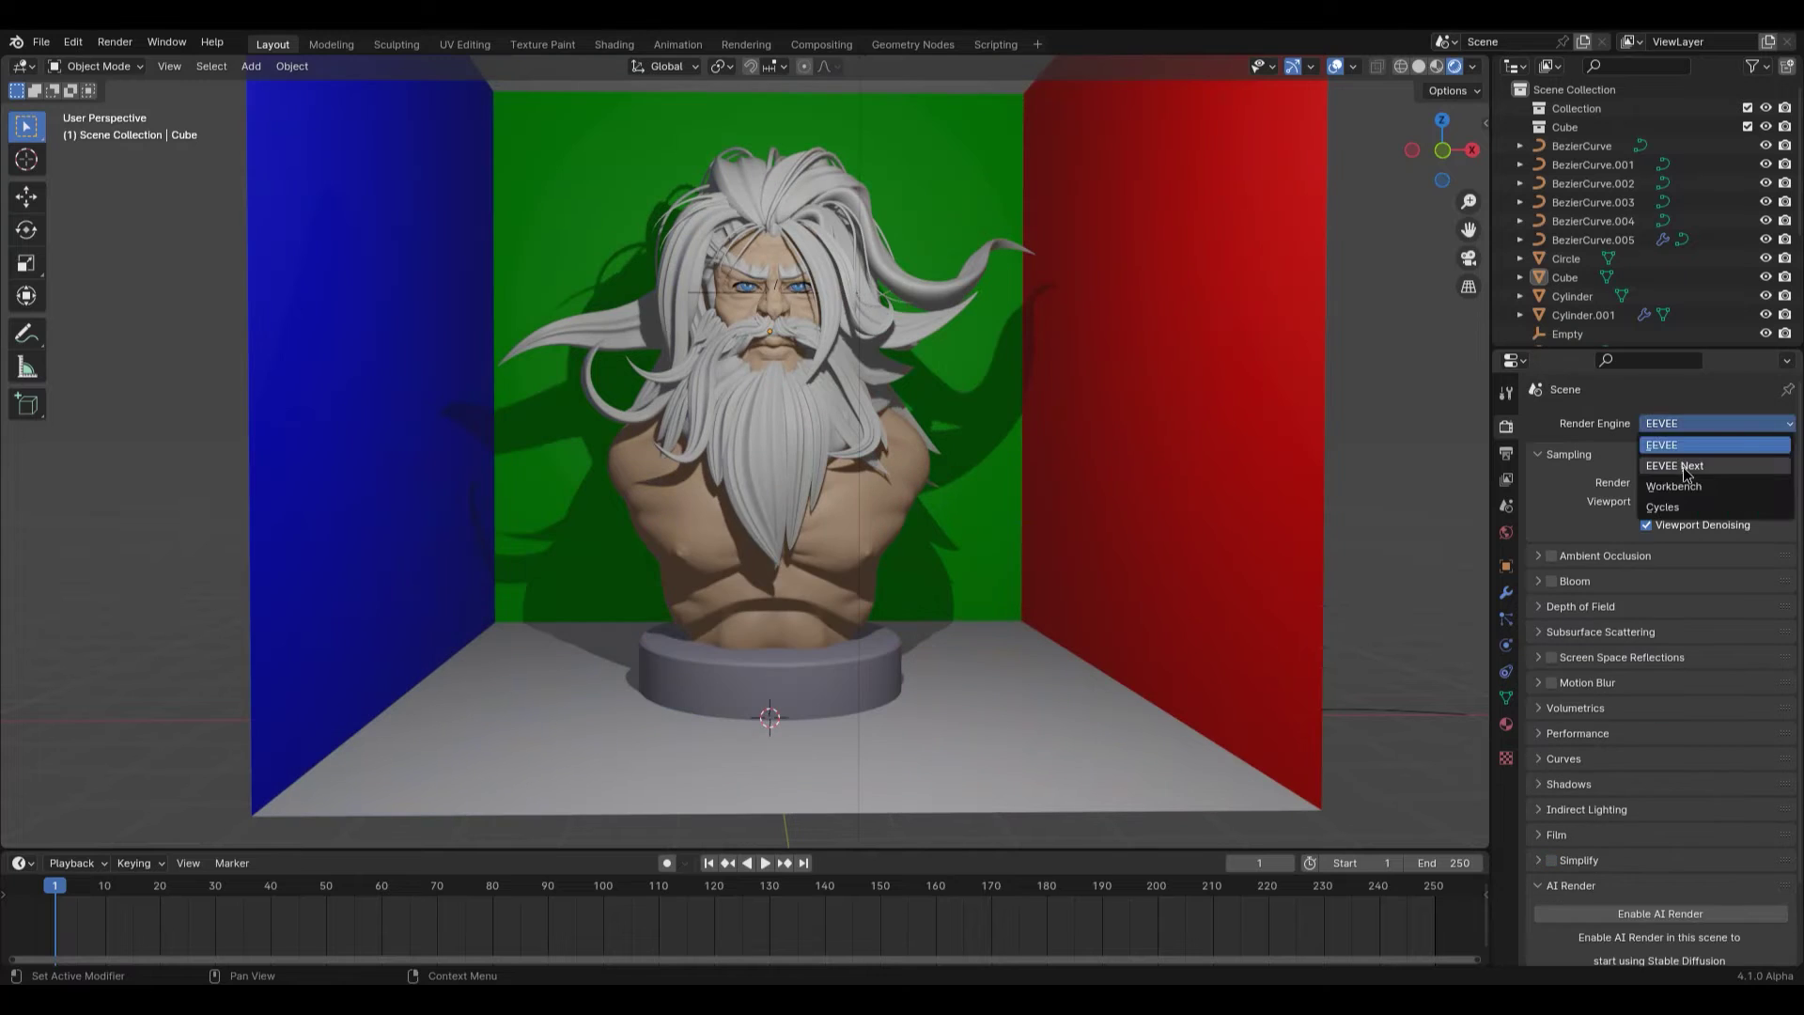
pyautogui.click(1684, 467)
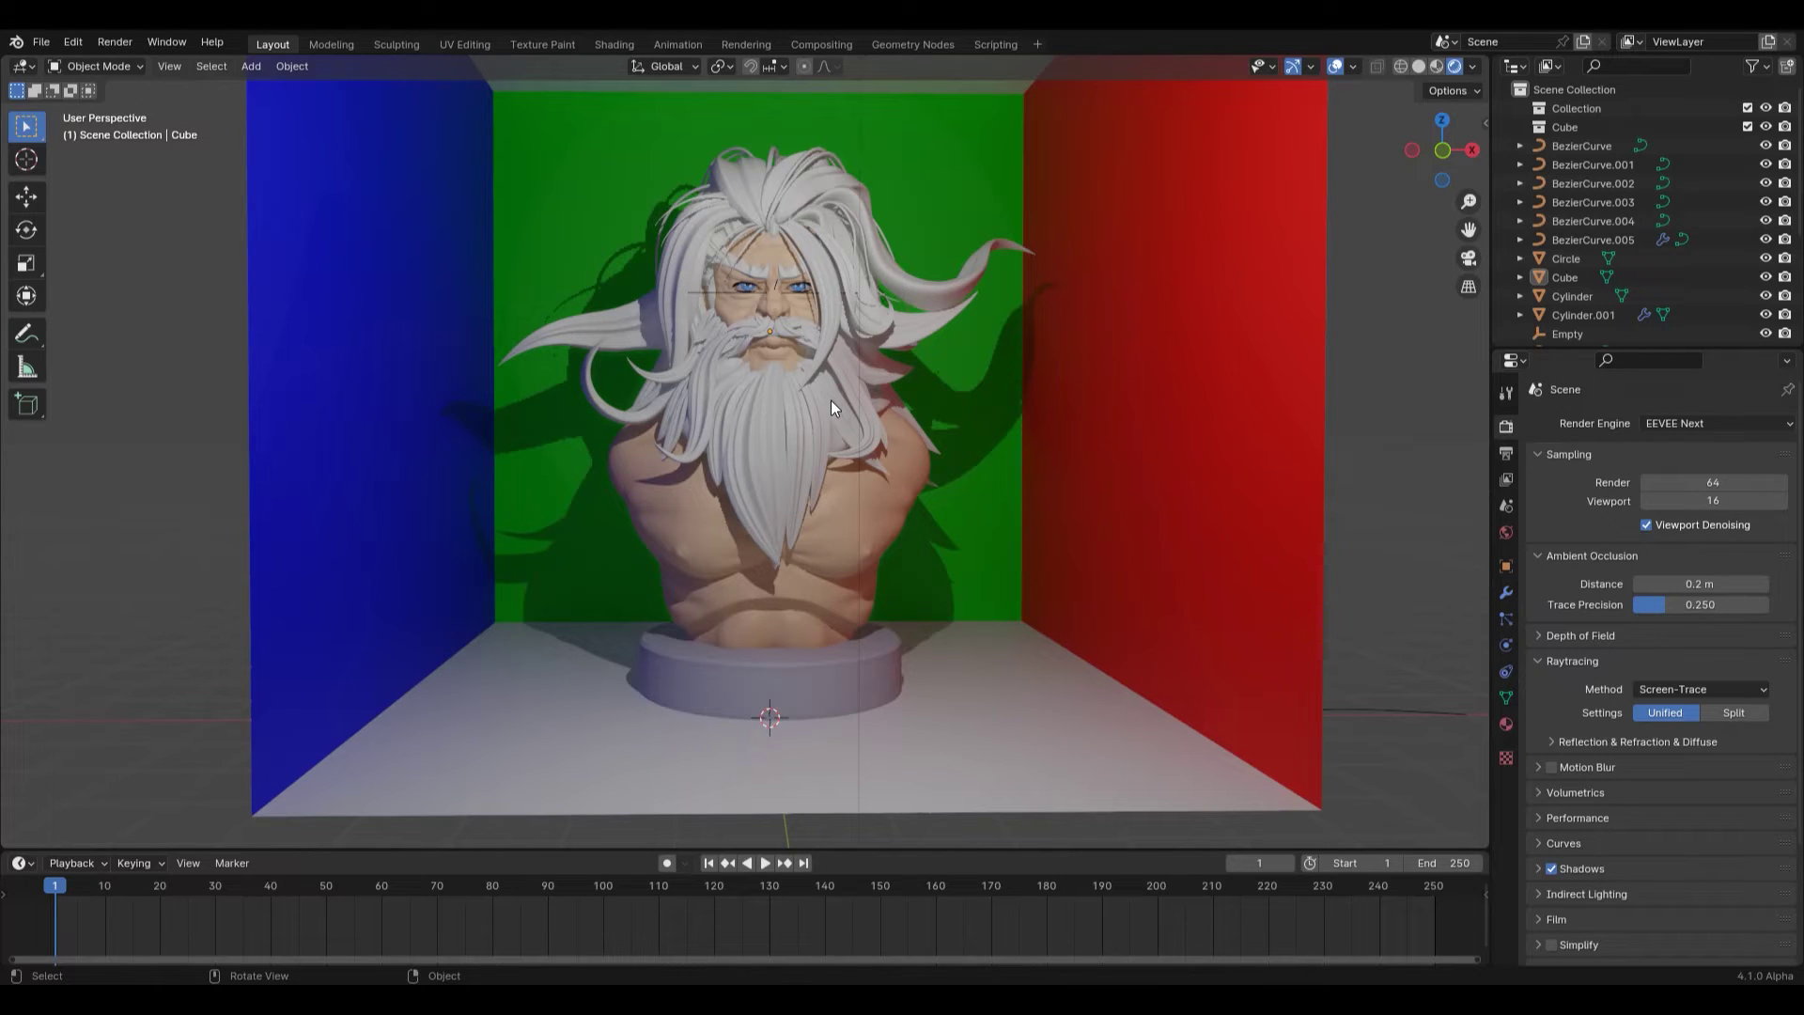
# Orbit from the green-wall side to the blue wall, ending on a front view of the box and bust.
pyautogui.moveTo(831, 401); pyautogui.dragTo(874, 461, button='middle')
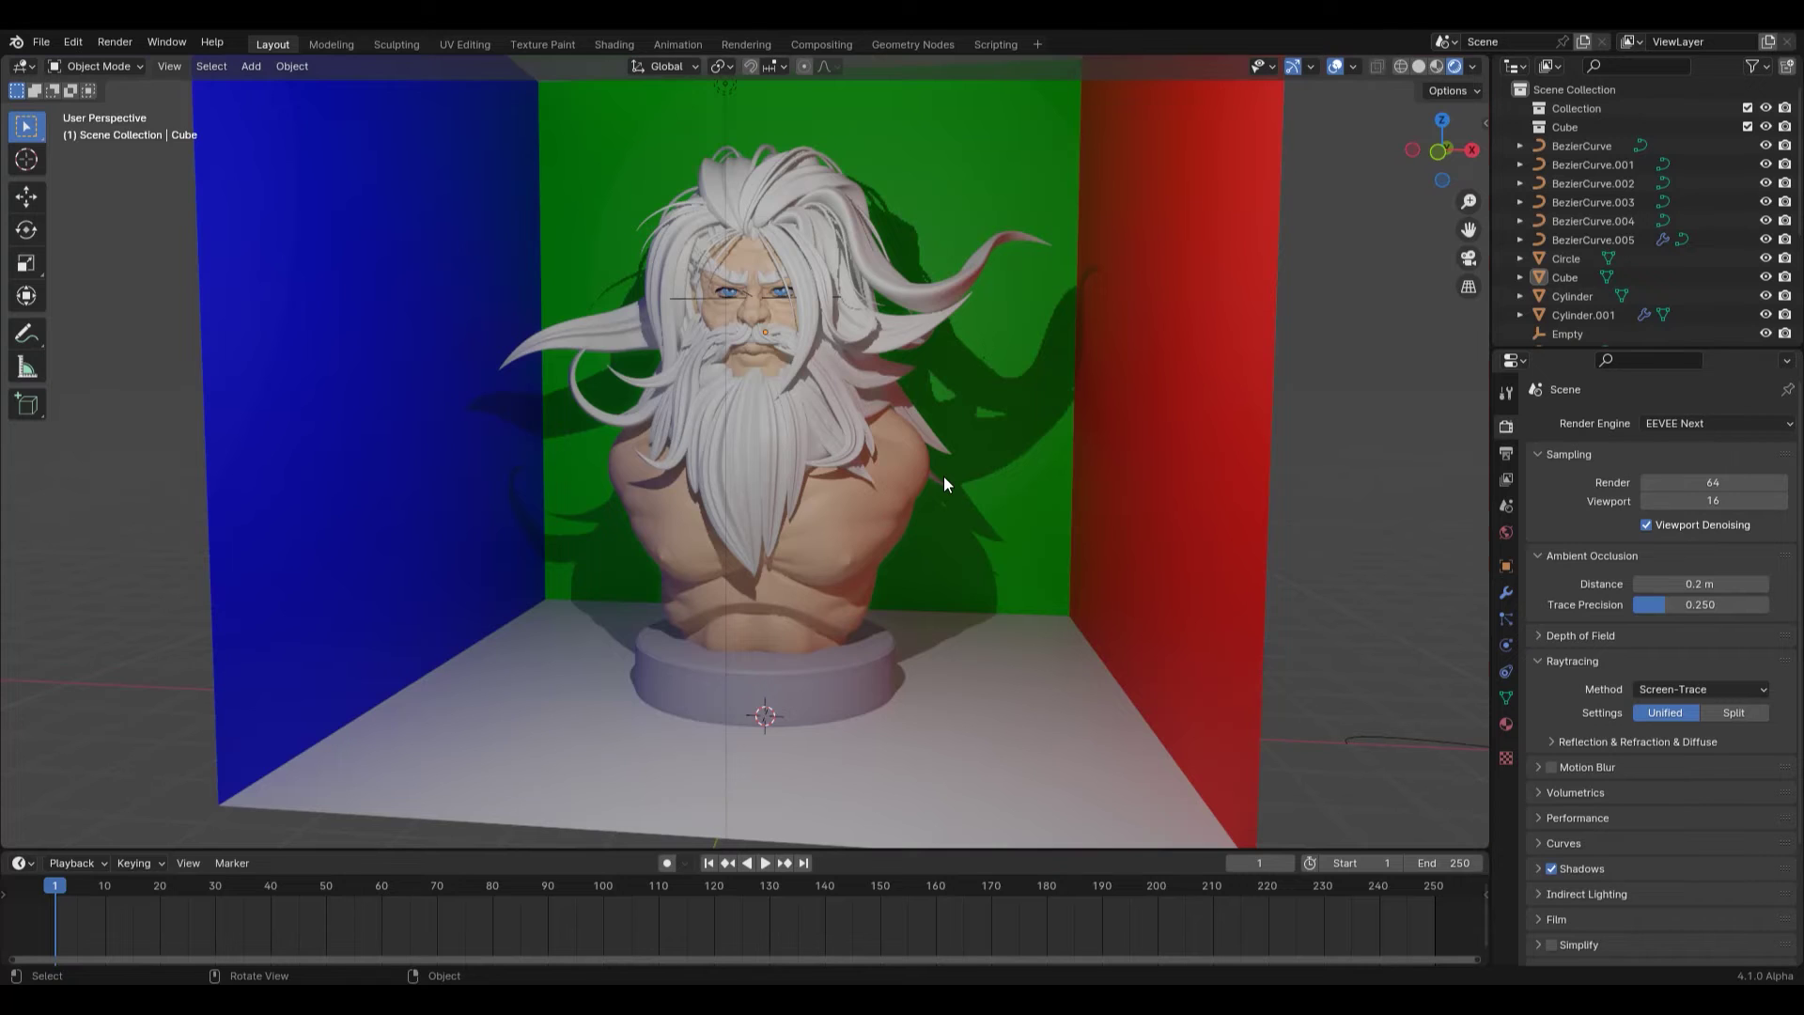
pyautogui.scroll(4, 943, 476)
pyautogui.moveTo(752, 517)
pyautogui.mouseDown(button='middle')
pyautogui.moveTo(792, 522)
pyautogui.moveTo(755, 519)
pyautogui.moveTo(778, 533)
pyautogui.moveTo(735, 504)
pyautogui.mouseUp(button='middle')
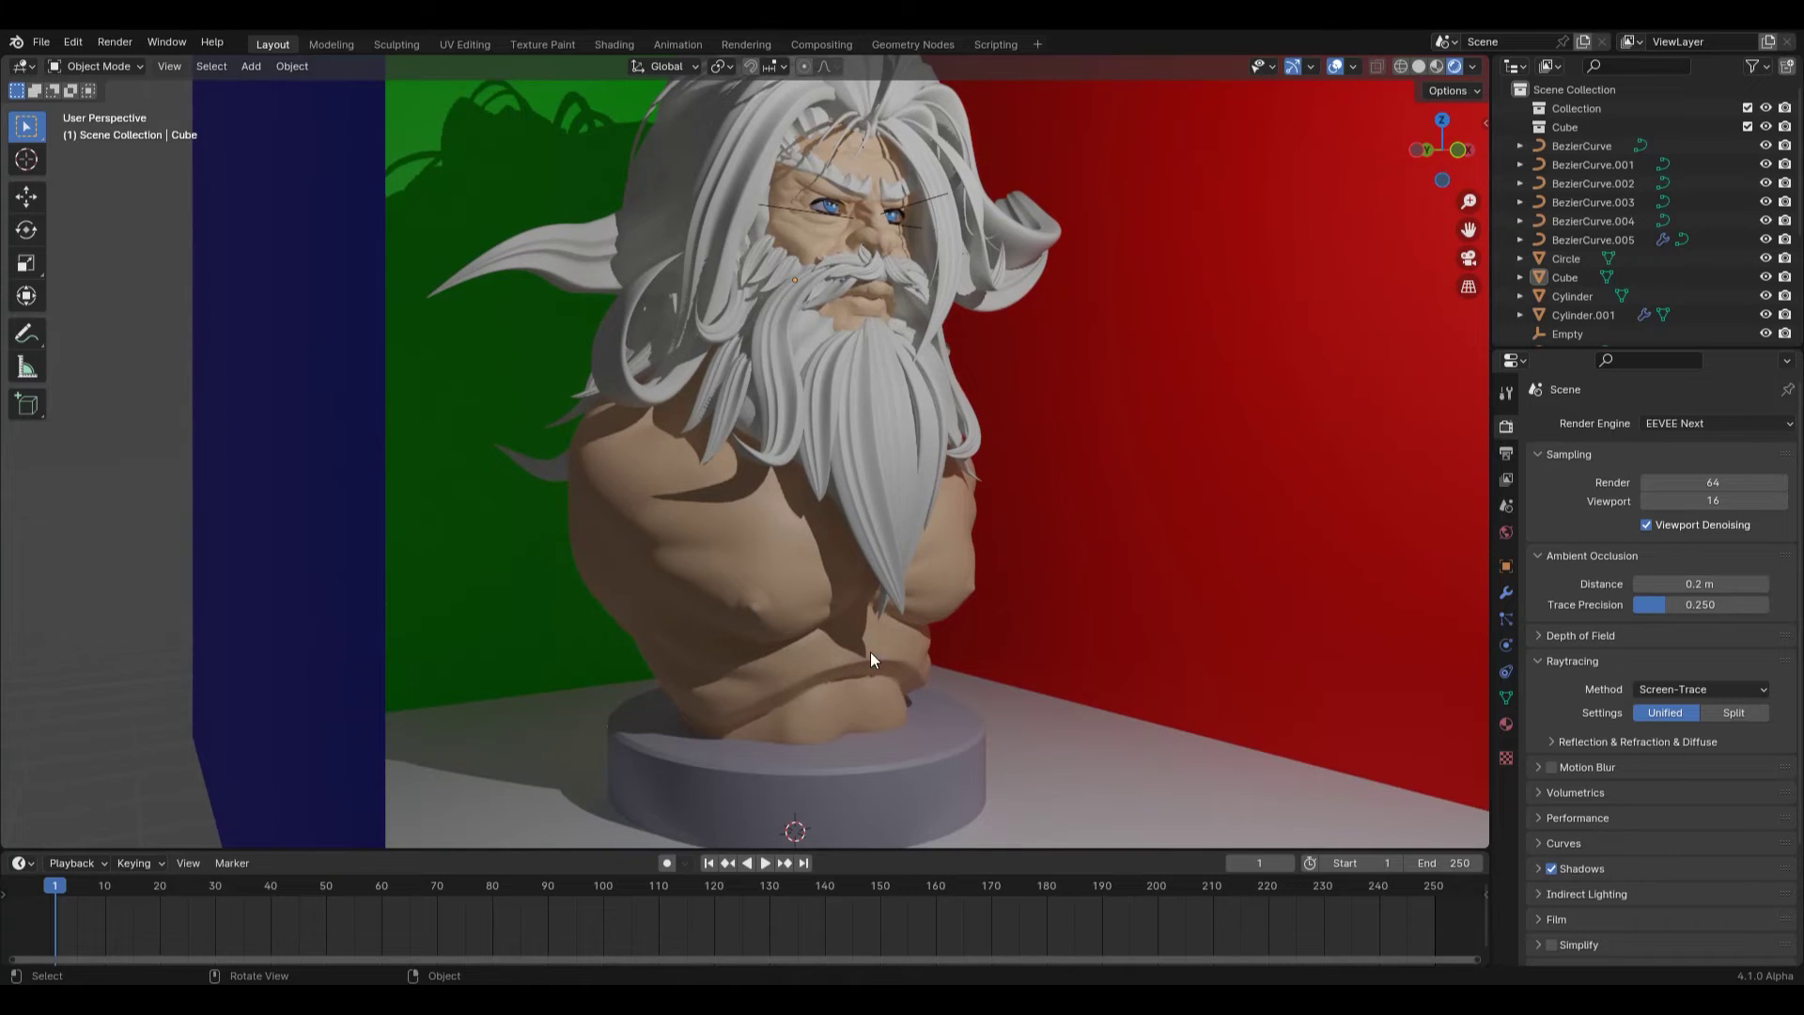
pyautogui.moveTo(870, 658); pyautogui.dragTo(819, 602, button='middle')
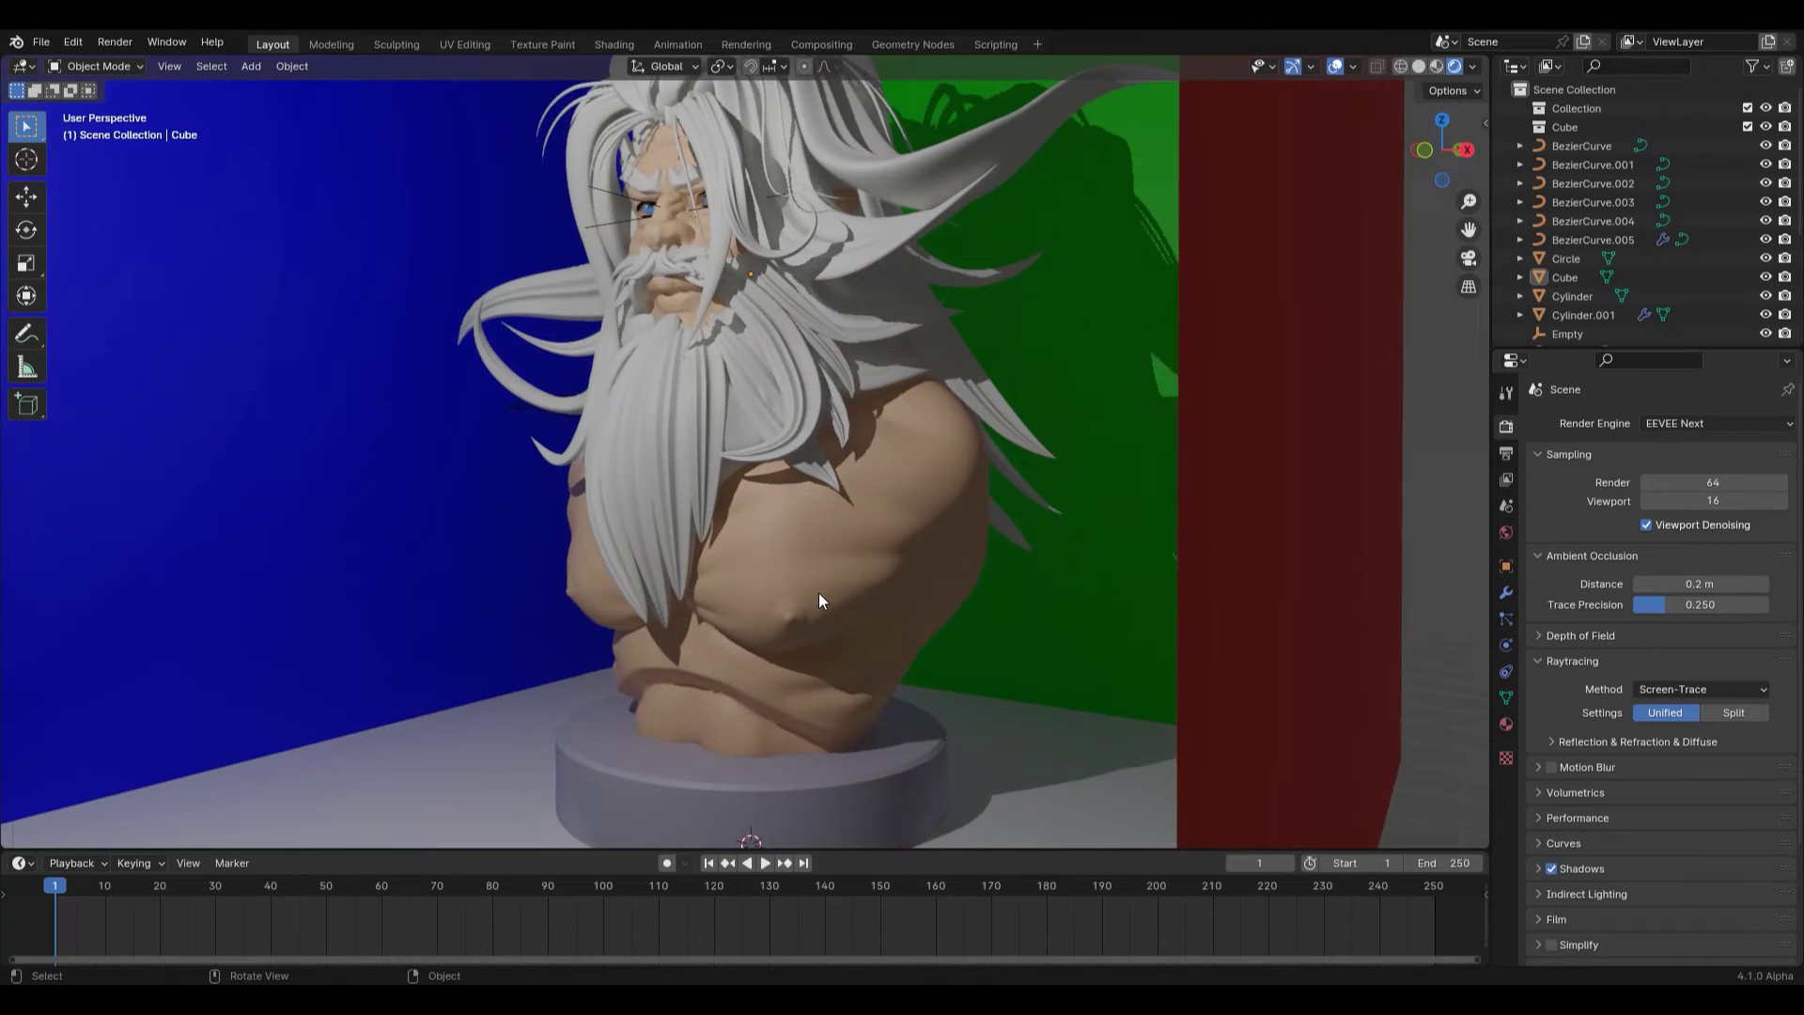
pyautogui.scroll(-3, 820, 594)
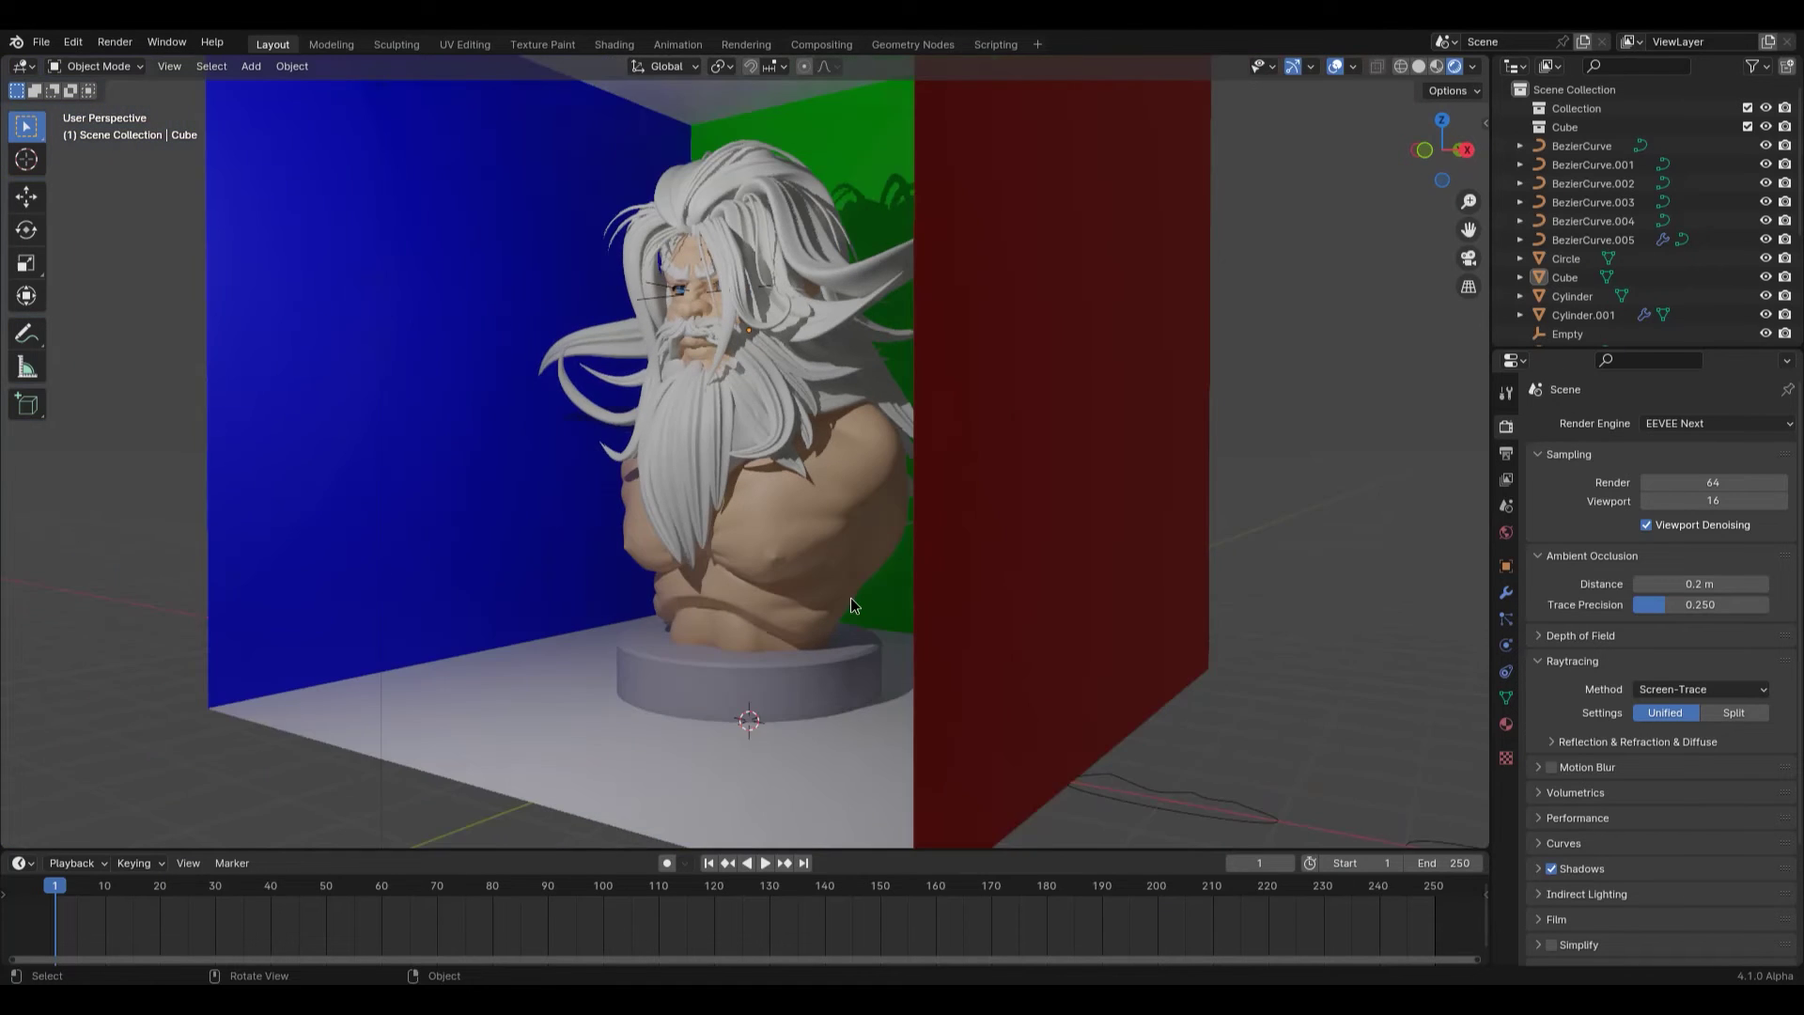
pyautogui.moveTo(849, 598); pyautogui.dragTo(902, 606, button='middle')
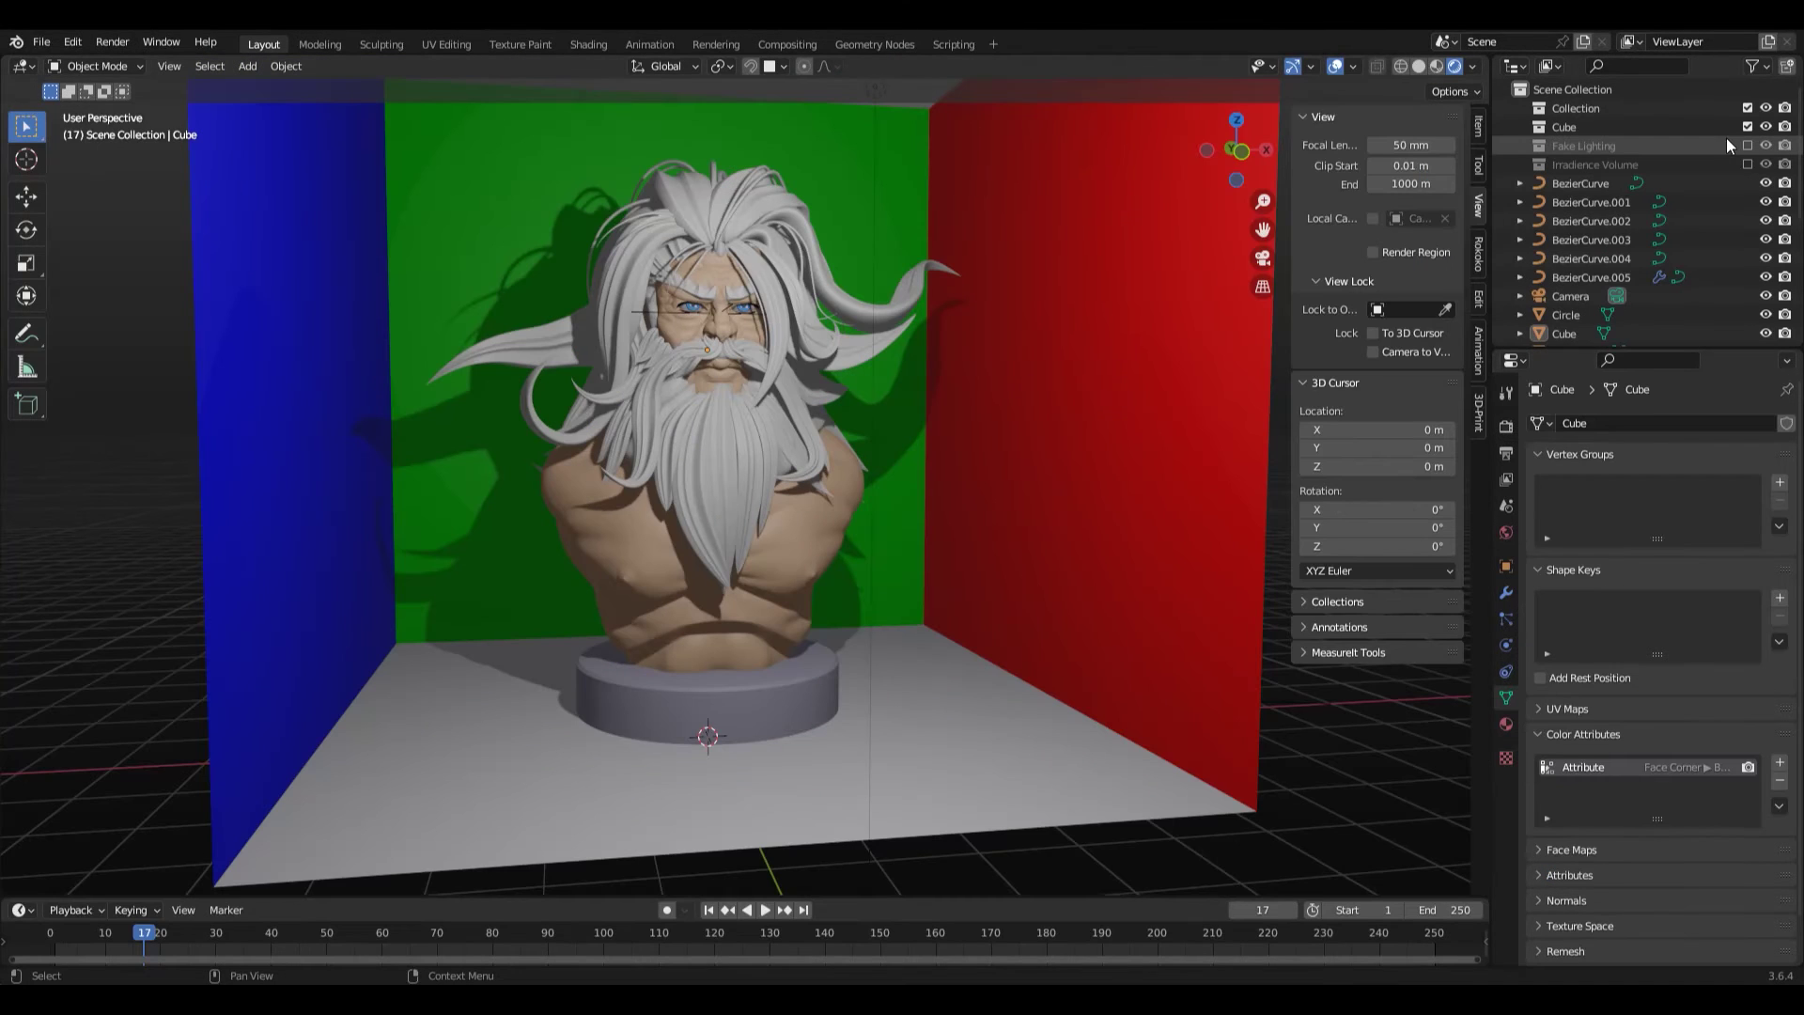
# Include the Fake Lighting collection, hide viewport overlays, and orbit to show the red wall's bounce.
pyautogui.click(1746, 145)
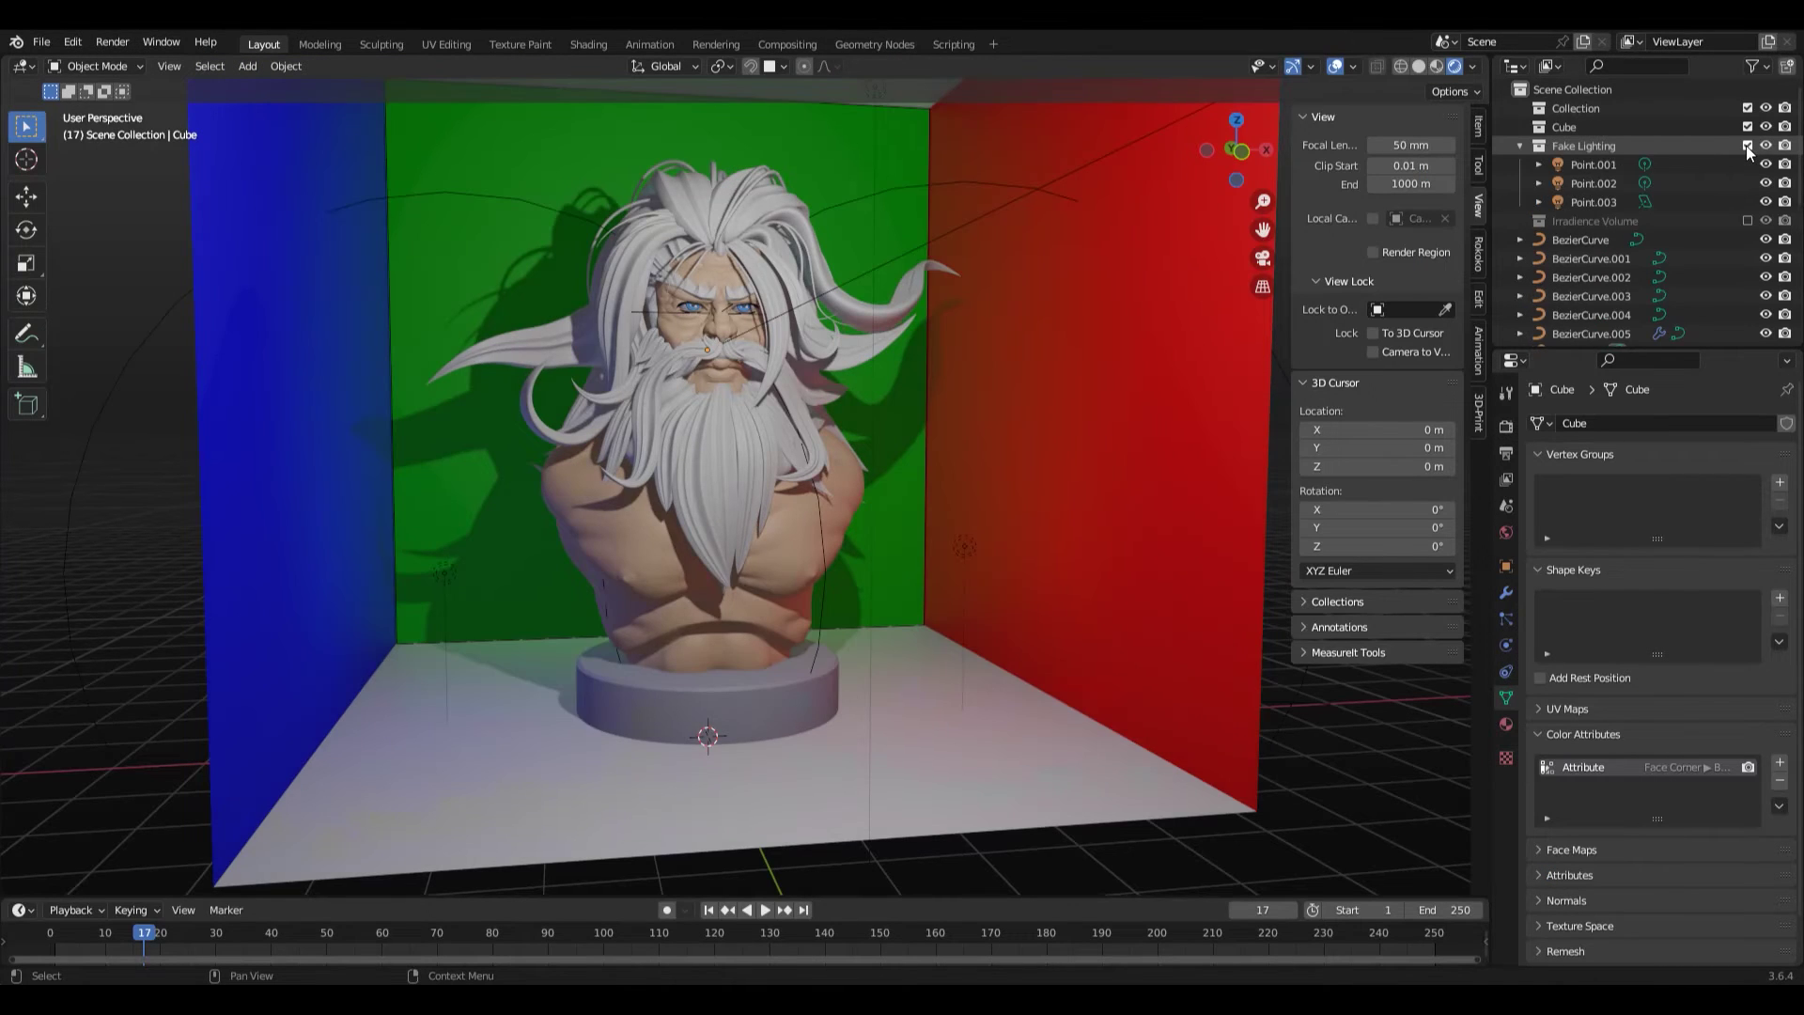
pyautogui.moveTo(1120, 393); pyautogui.dragTo(1316, 47, button='middle')
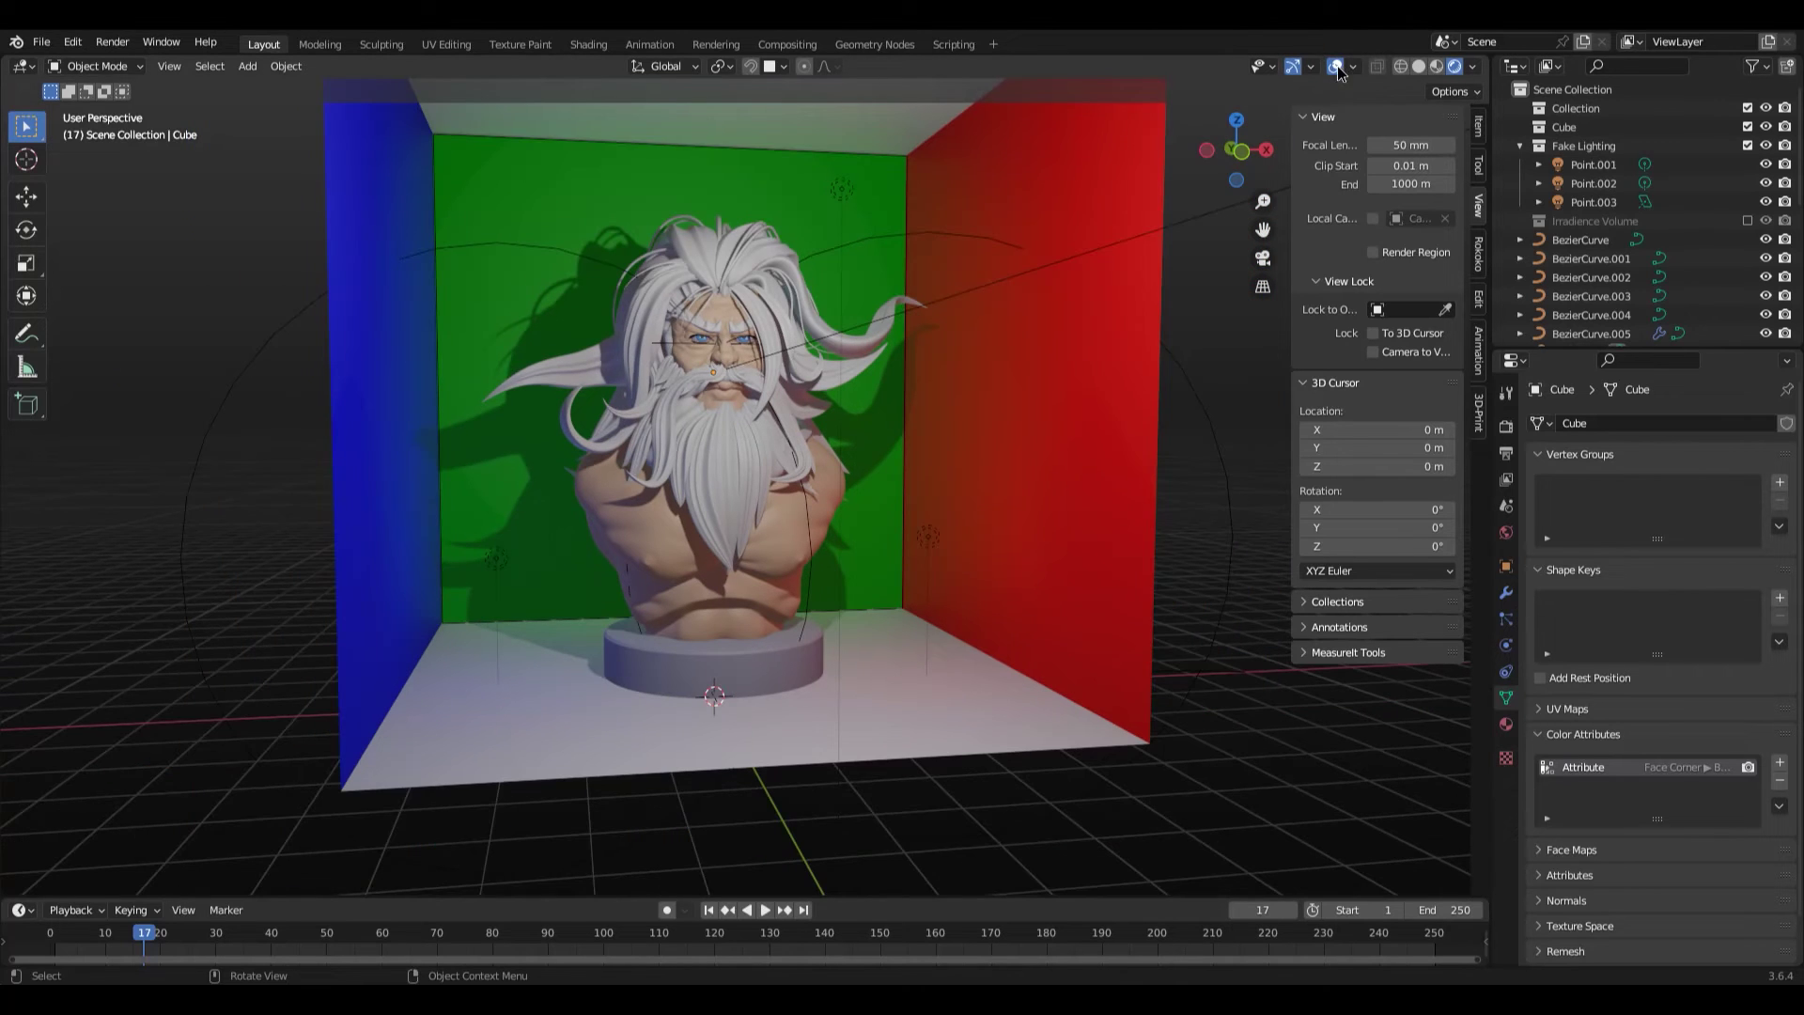
pyautogui.click(1338, 66)
pyautogui.scroll(-2, 1707, 229)
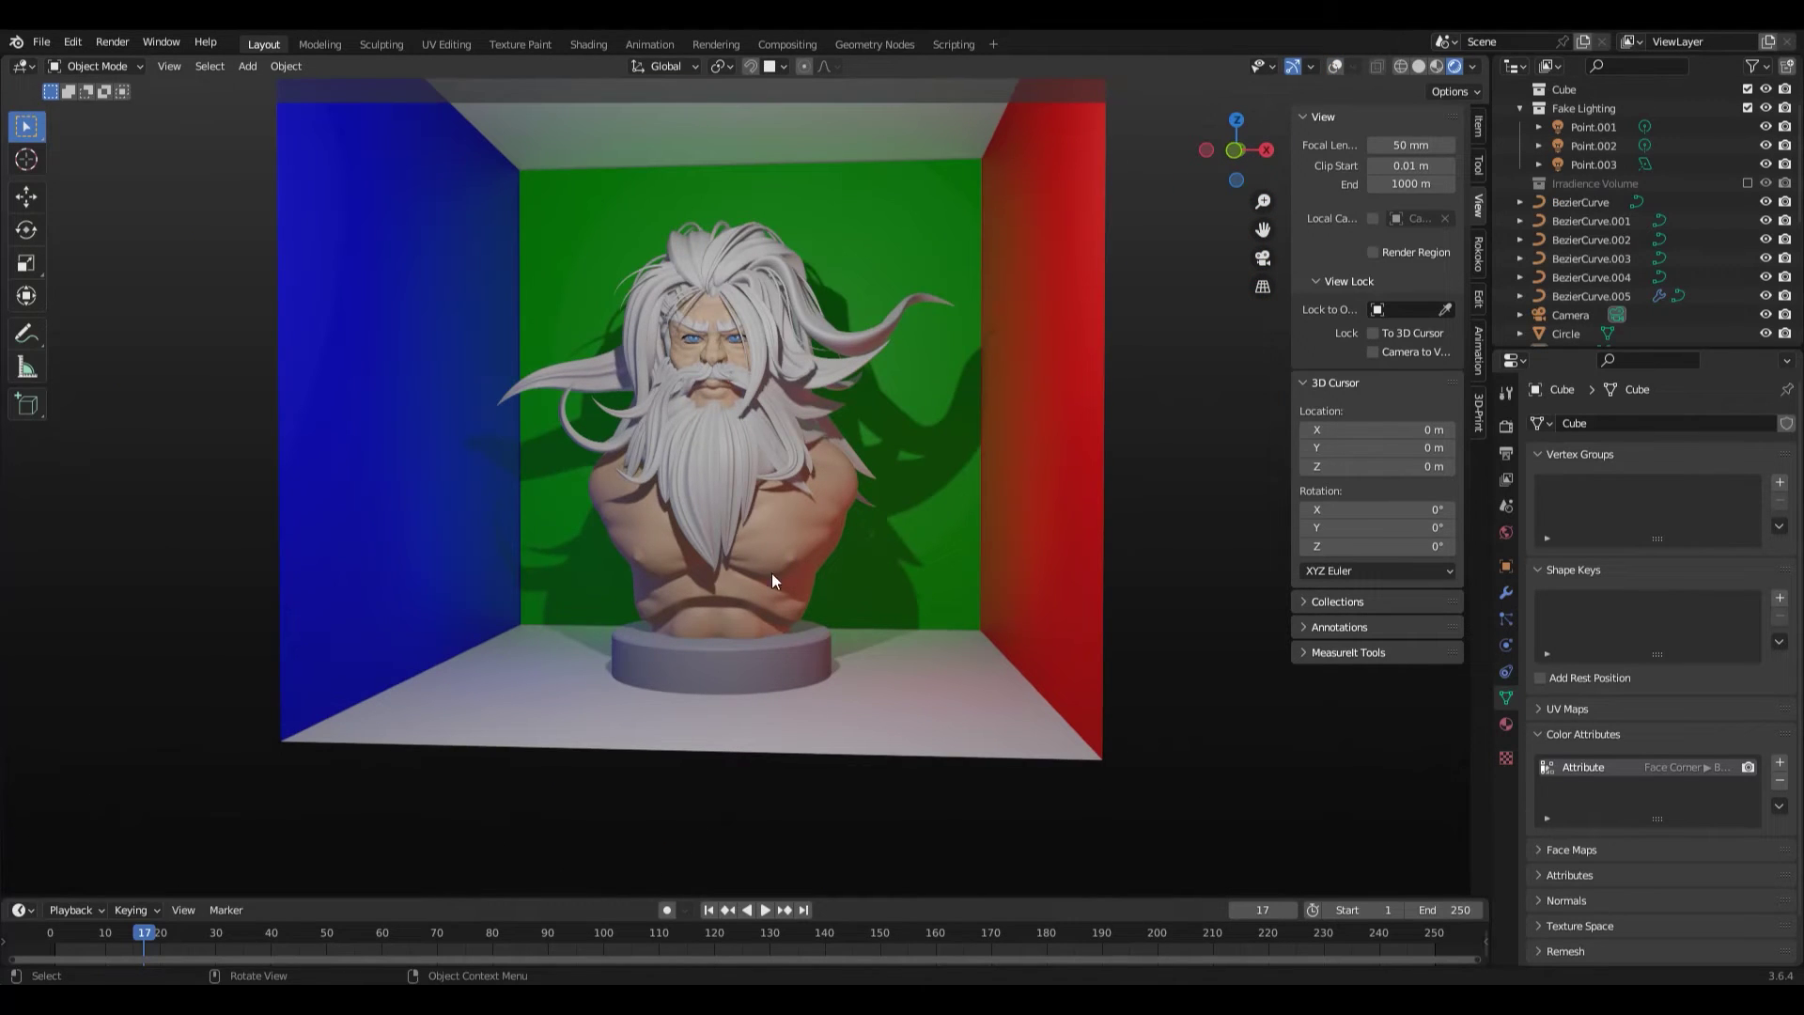
pyautogui.moveTo(772, 580); pyautogui.dragTo(556, 323, button='middle')
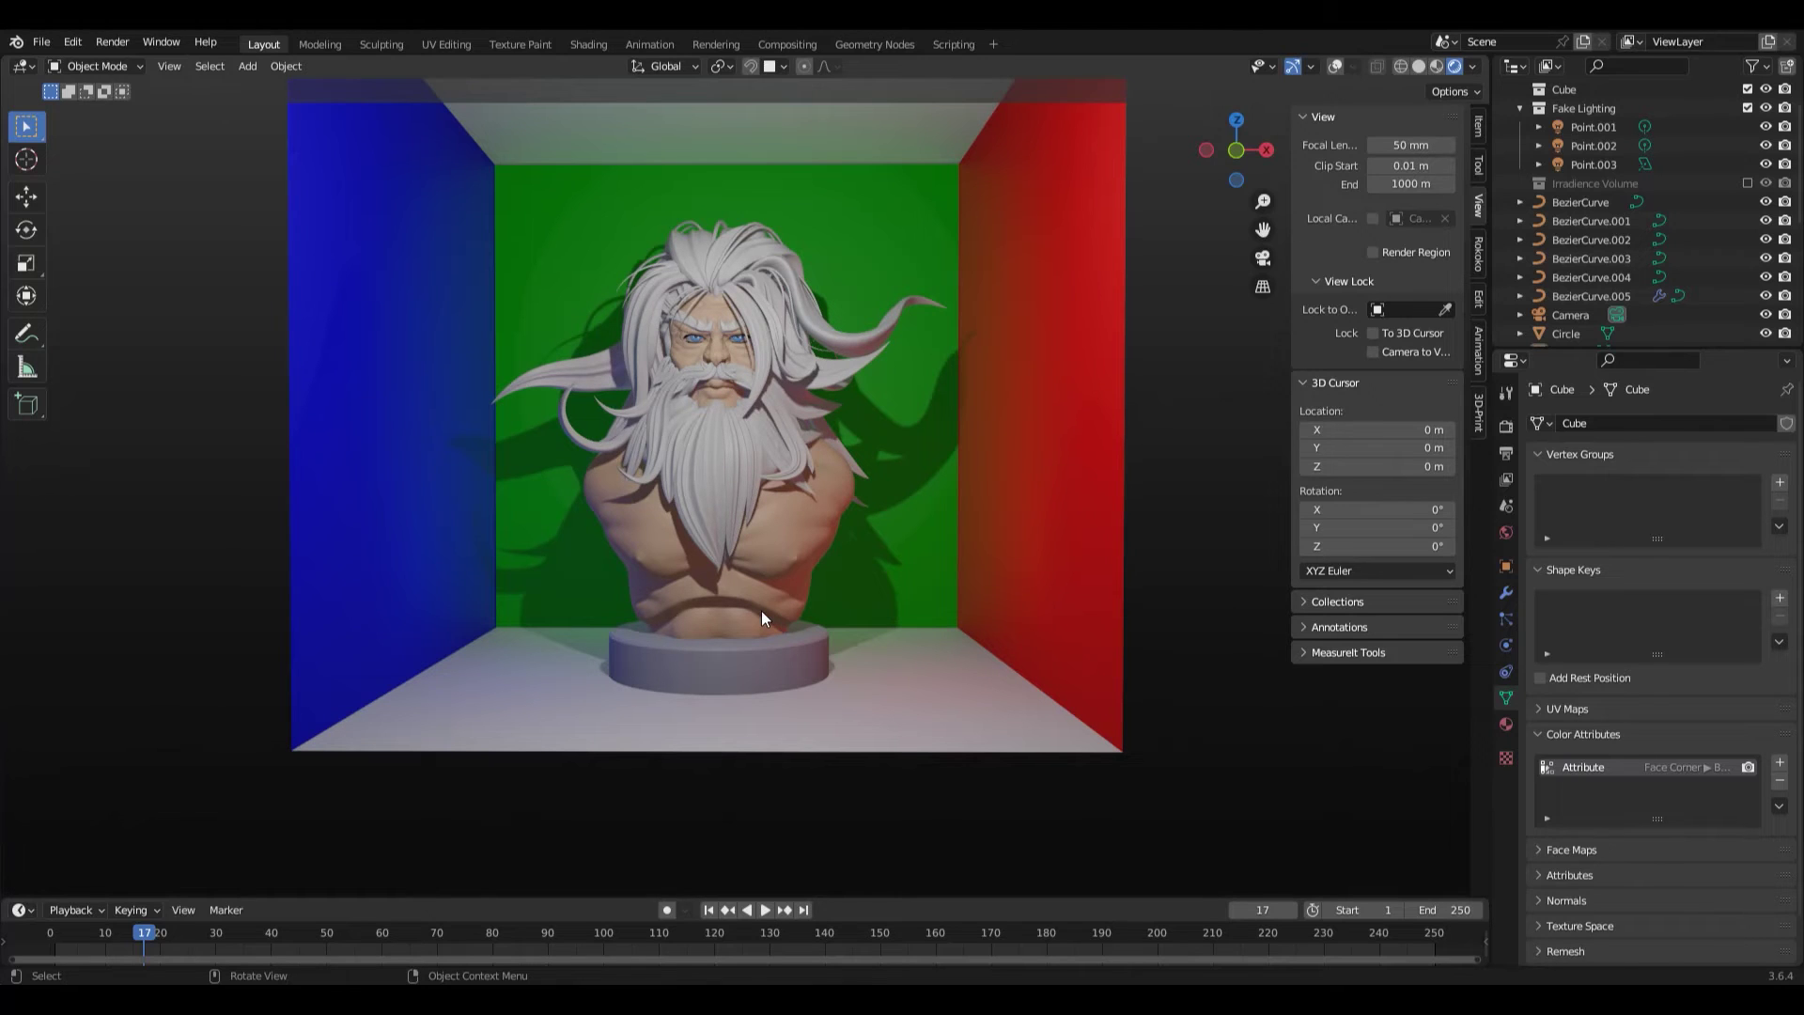
pyautogui.scroll(-5, 761, 609)
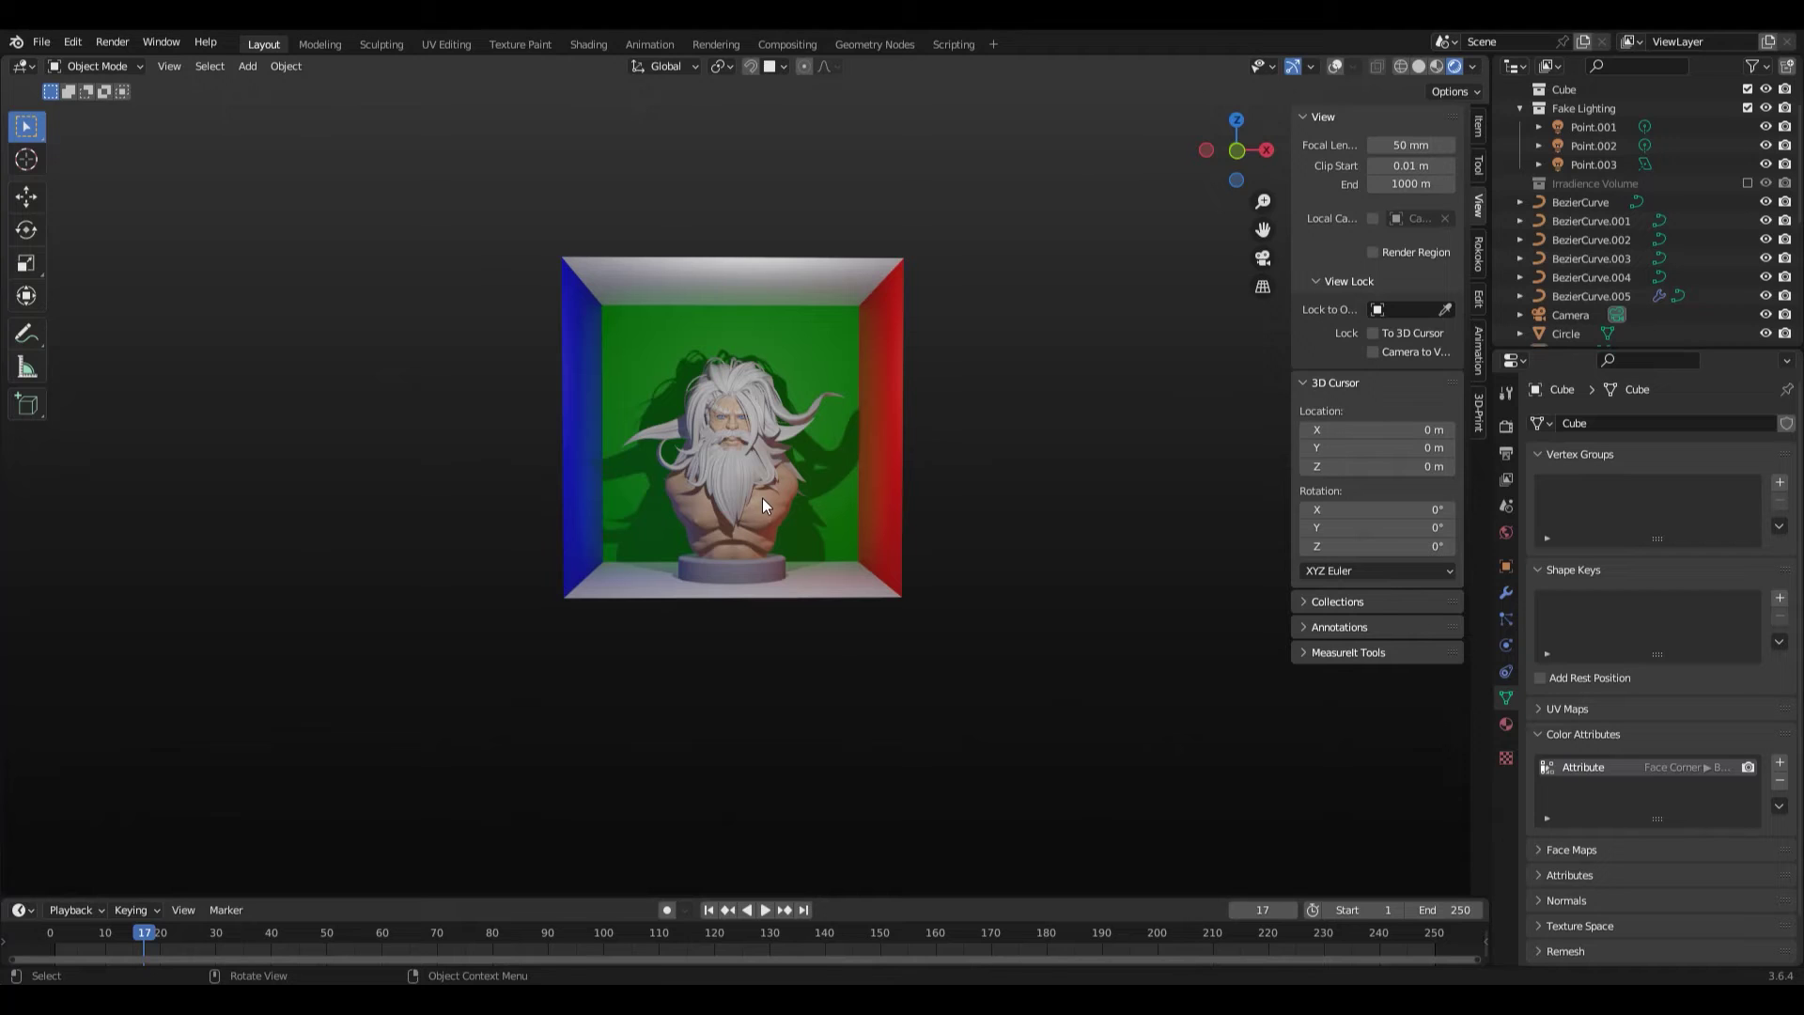
pyautogui.scroll(1, 763, 498)
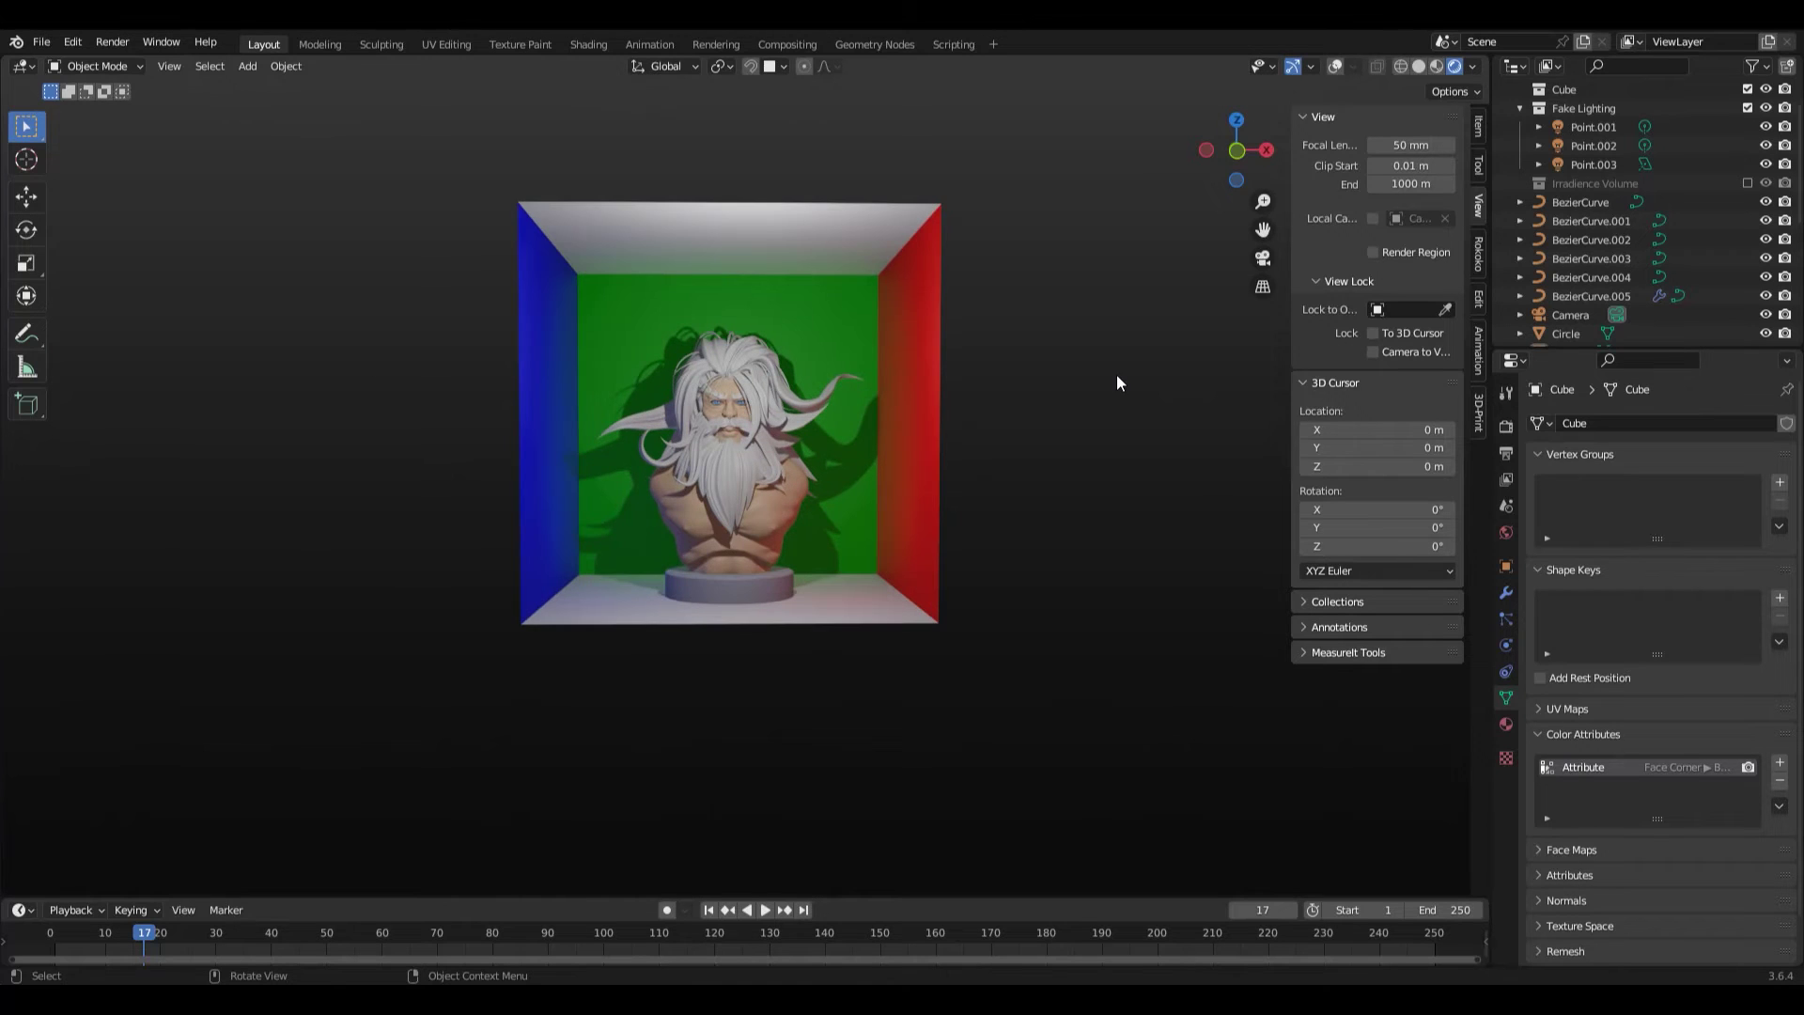
# Exclude Fake Lighting, then include the Irradiance Volume collection and make it active.
pyautogui.click(1744, 107)
pyautogui.click(1746, 124)
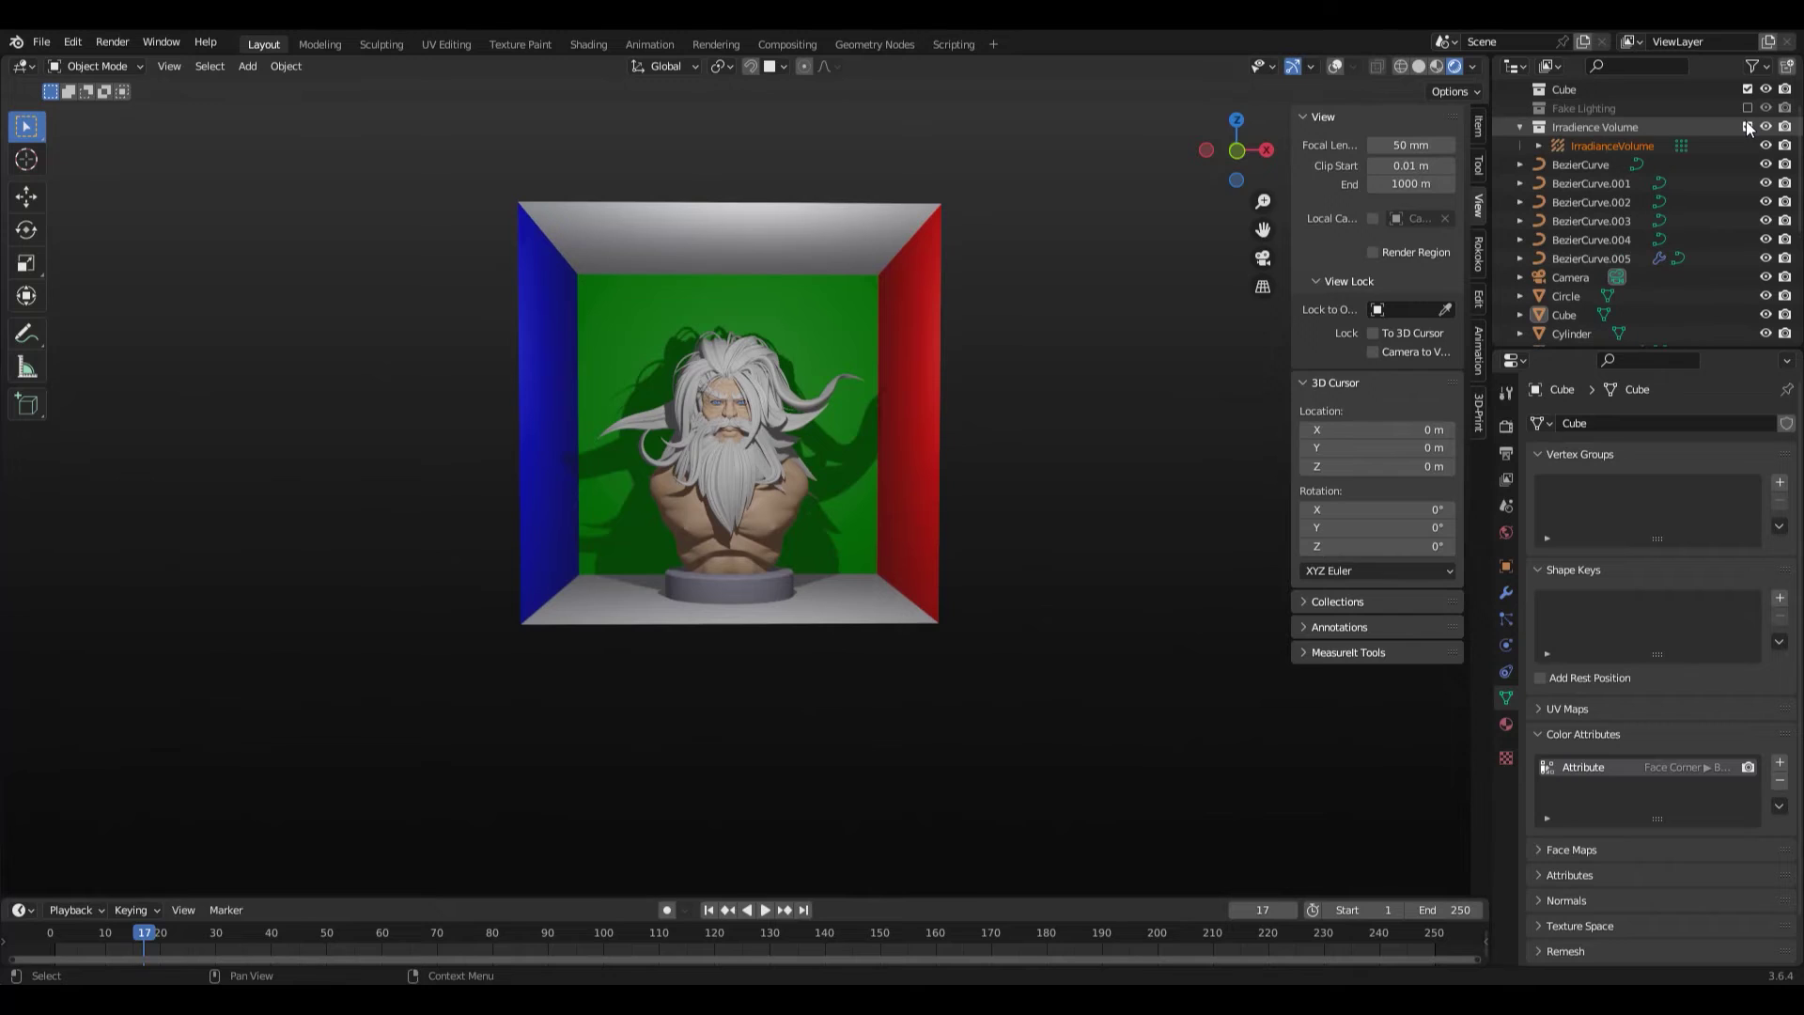
pyautogui.click(1643, 126)
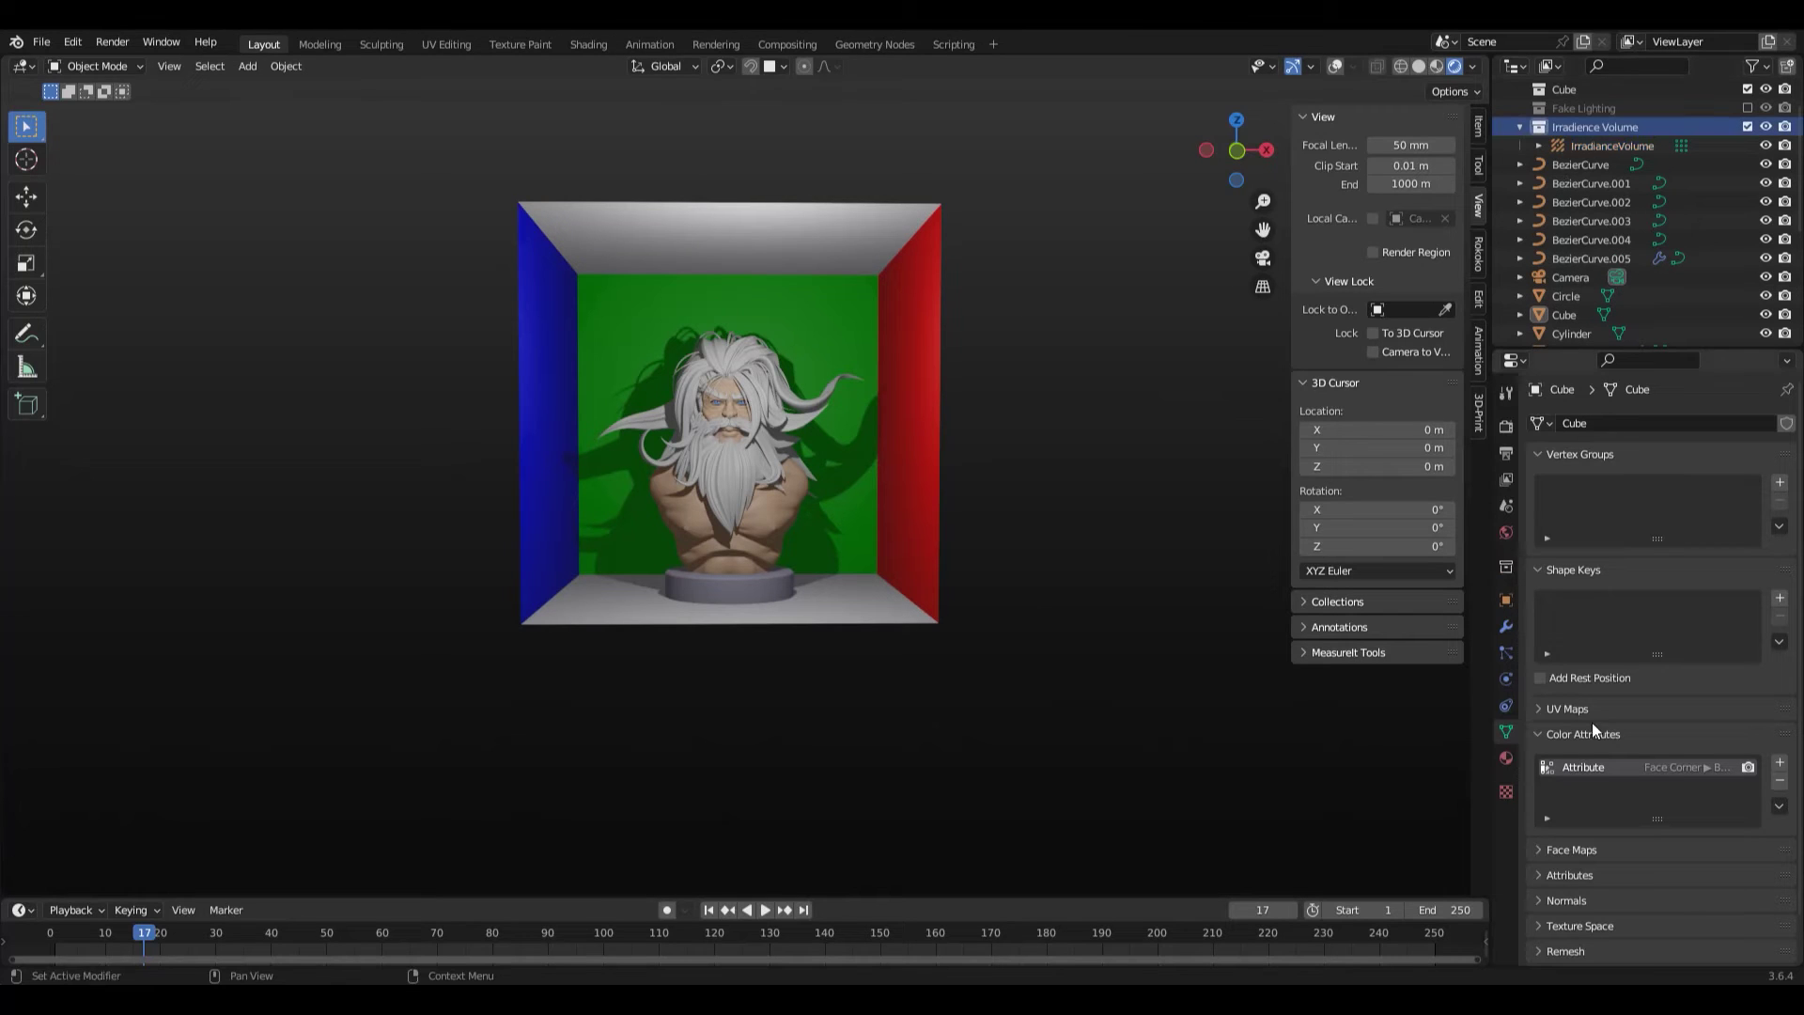
# Bake Indirect Lighting in Render Properties and view the bust from an angled side.
pyautogui.click(1508, 424)
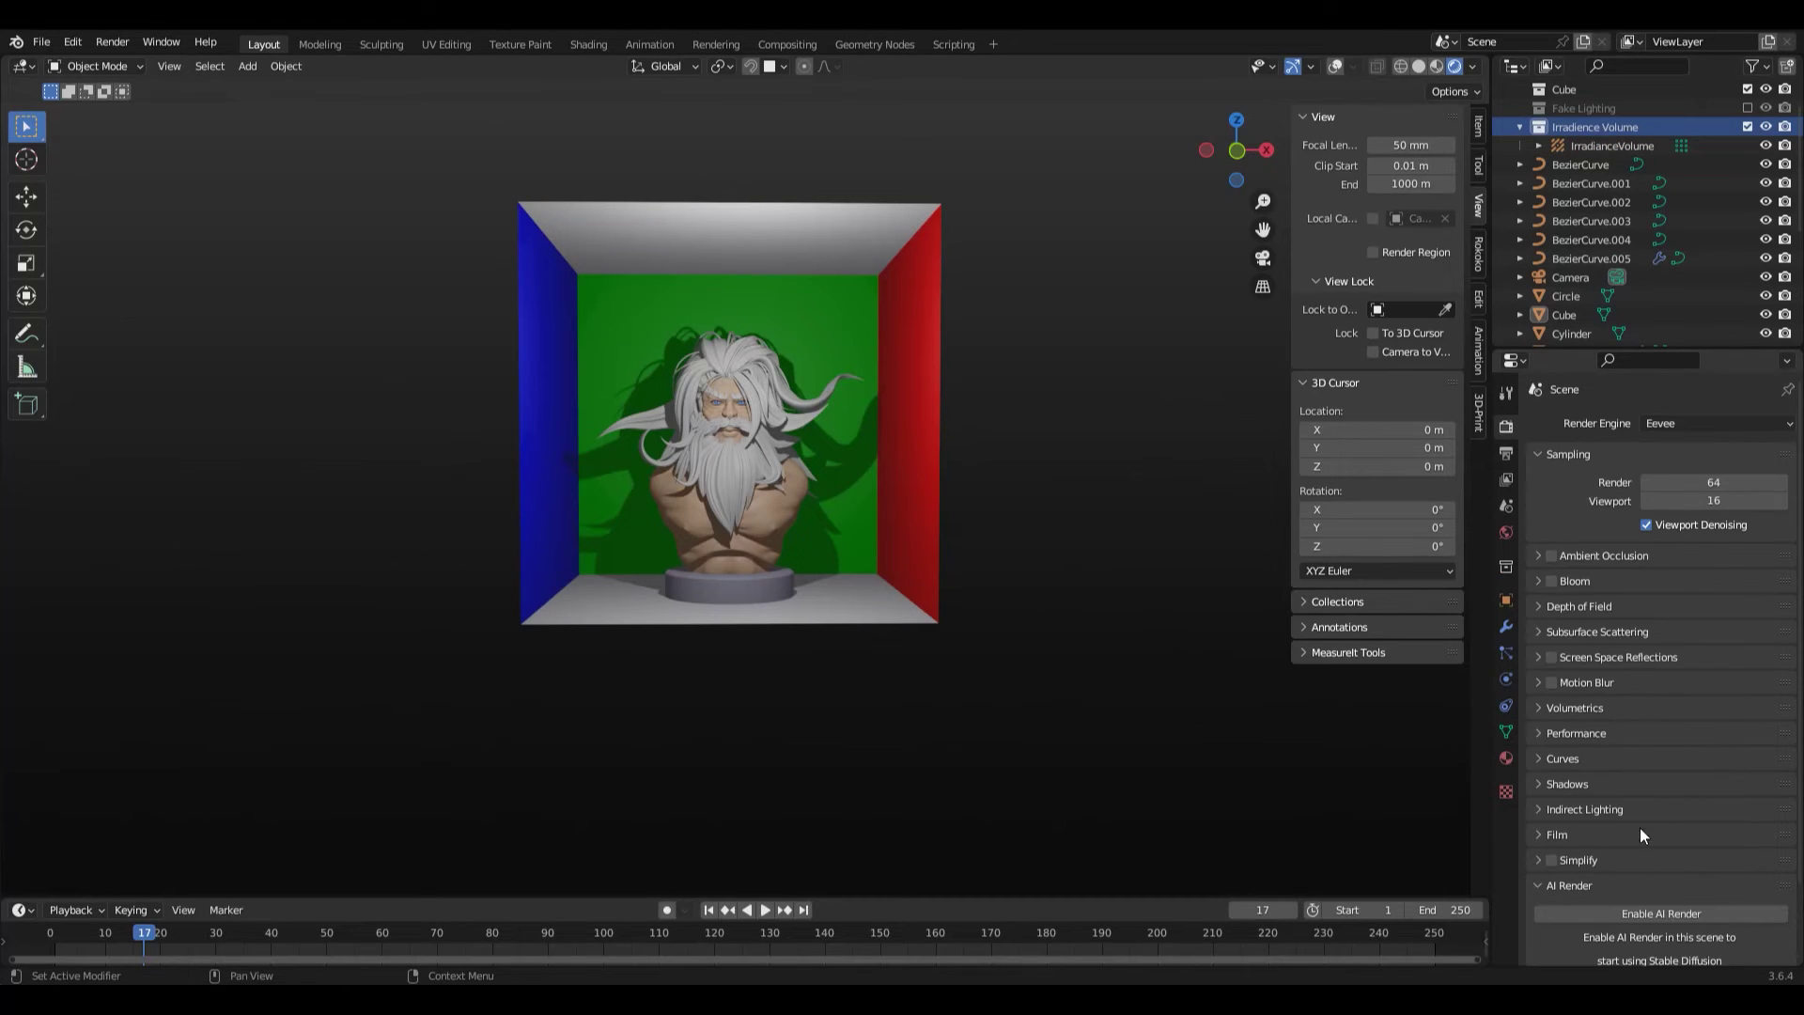
pyautogui.click(1598, 809)
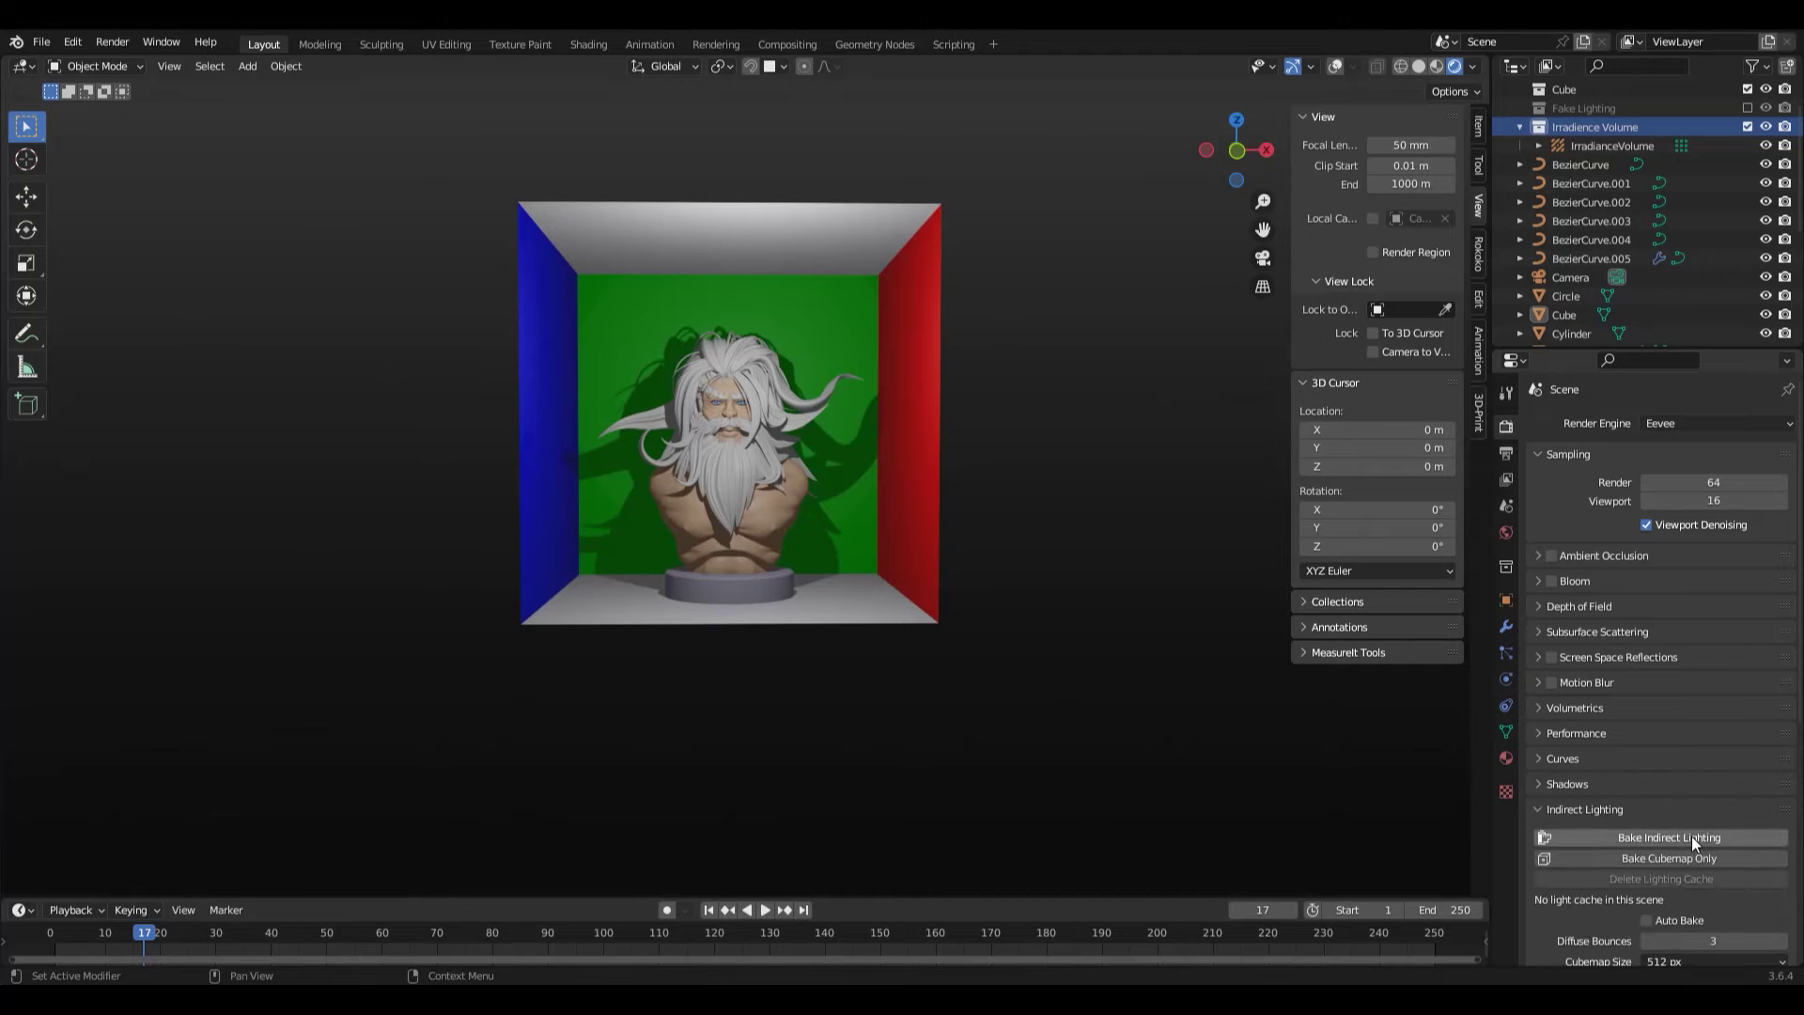
pyautogui.click(1692, 837)
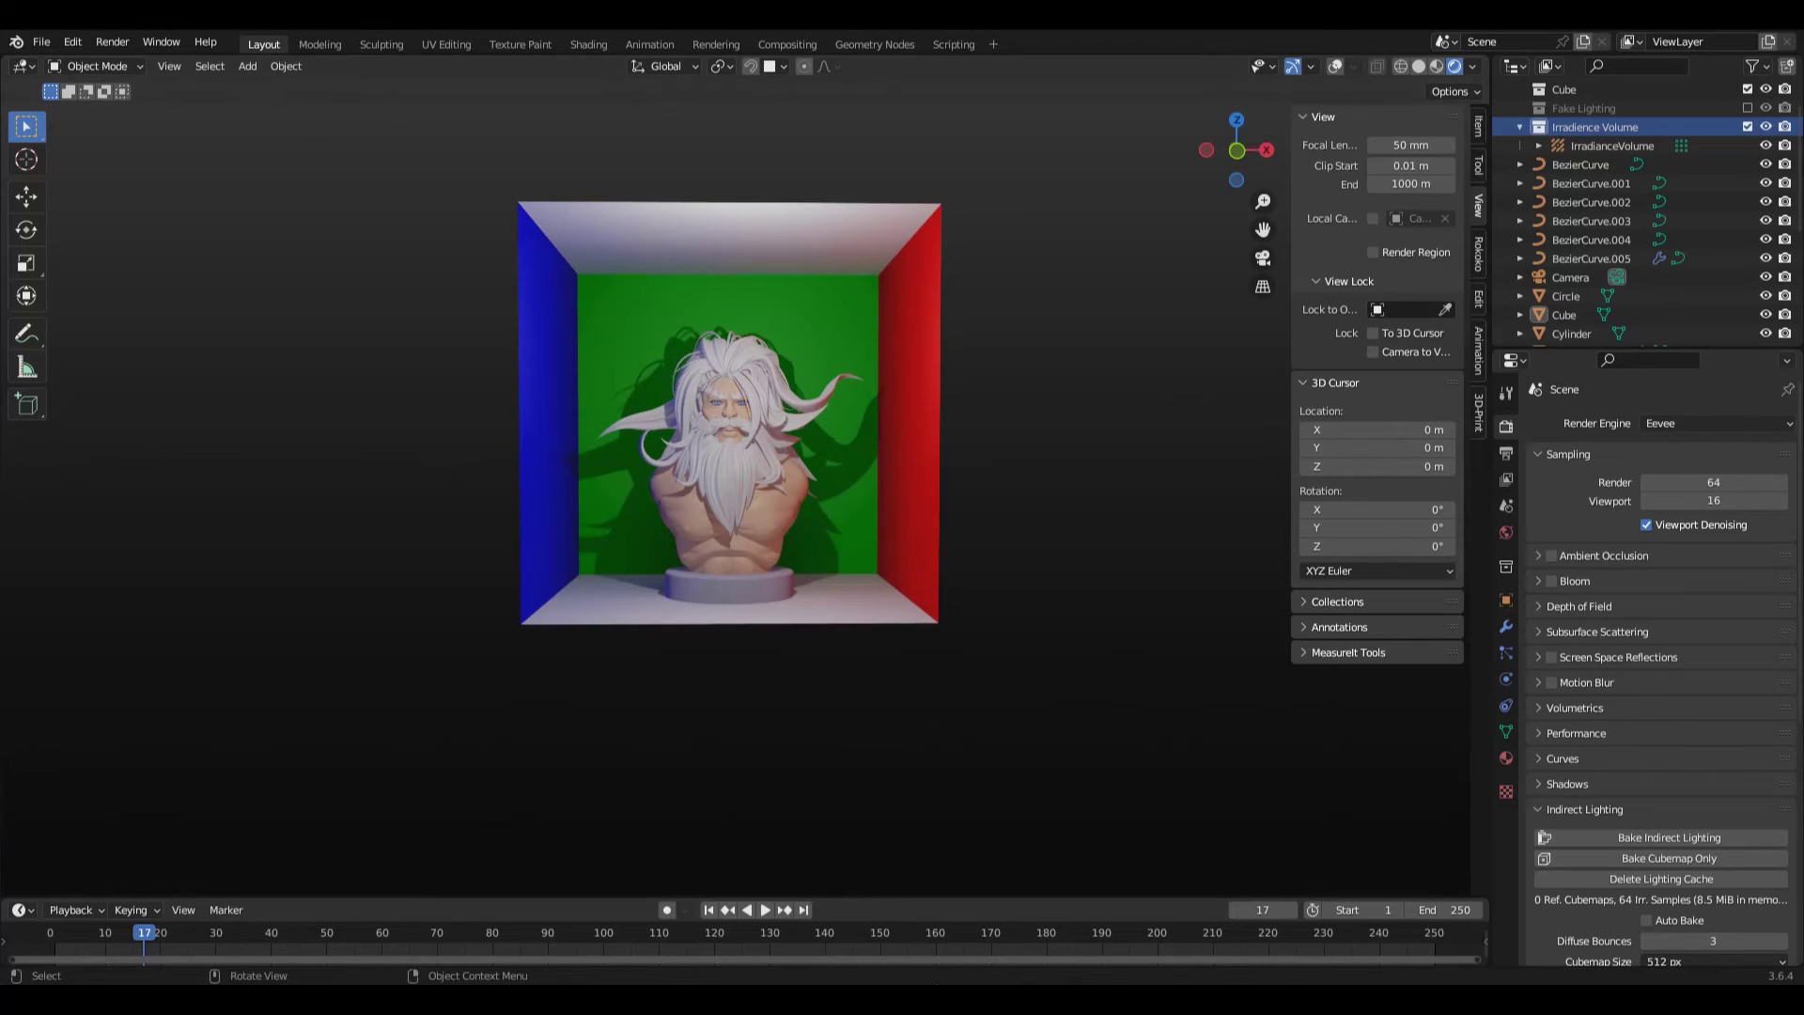
pyautogui.scroll(5, 767, 543)
pyautogui.moveTo(772, 543); pyautogui.dragTo(569, 336, button='middle')
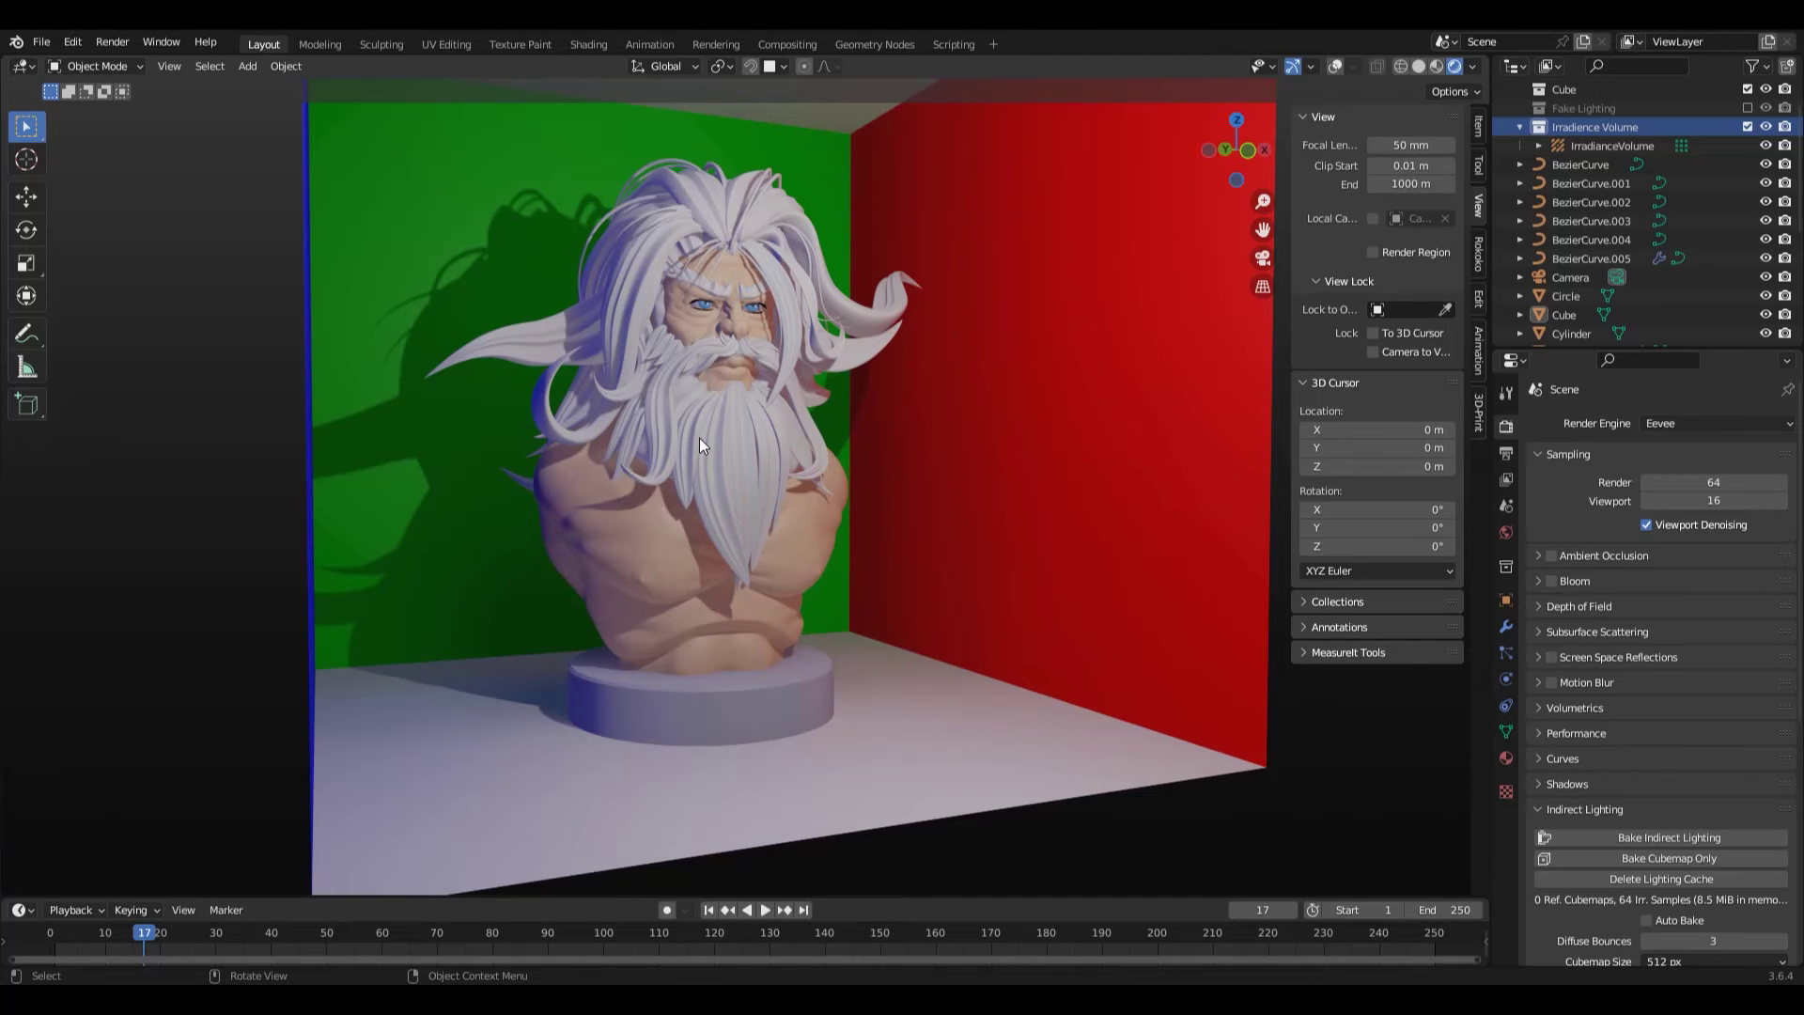
pyautogui.moveTo(786, 483); pyautogui.dragTo(951, 438, button='middle')
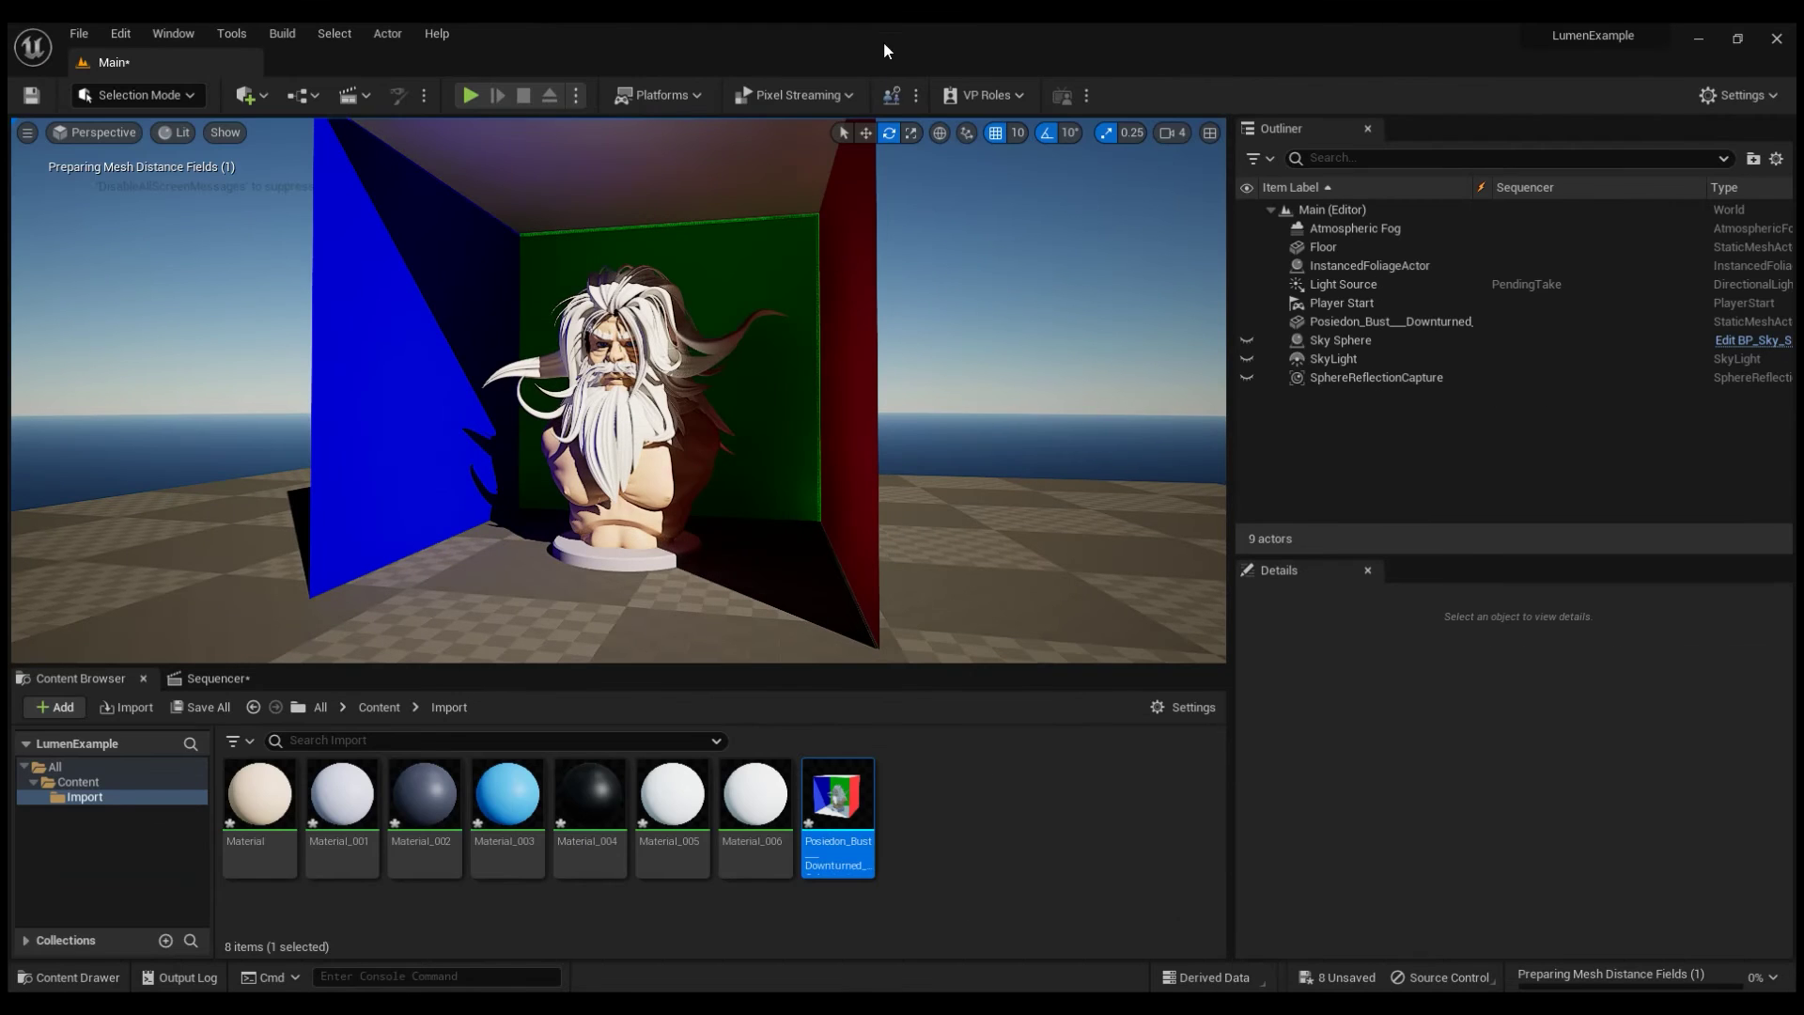
# Fly the viewport camera close to the Poseidon bust and turn it across the coloured box.
pyautogui.moveTo(972, 155); pyautogui.dragTo(972, 155, button='right')
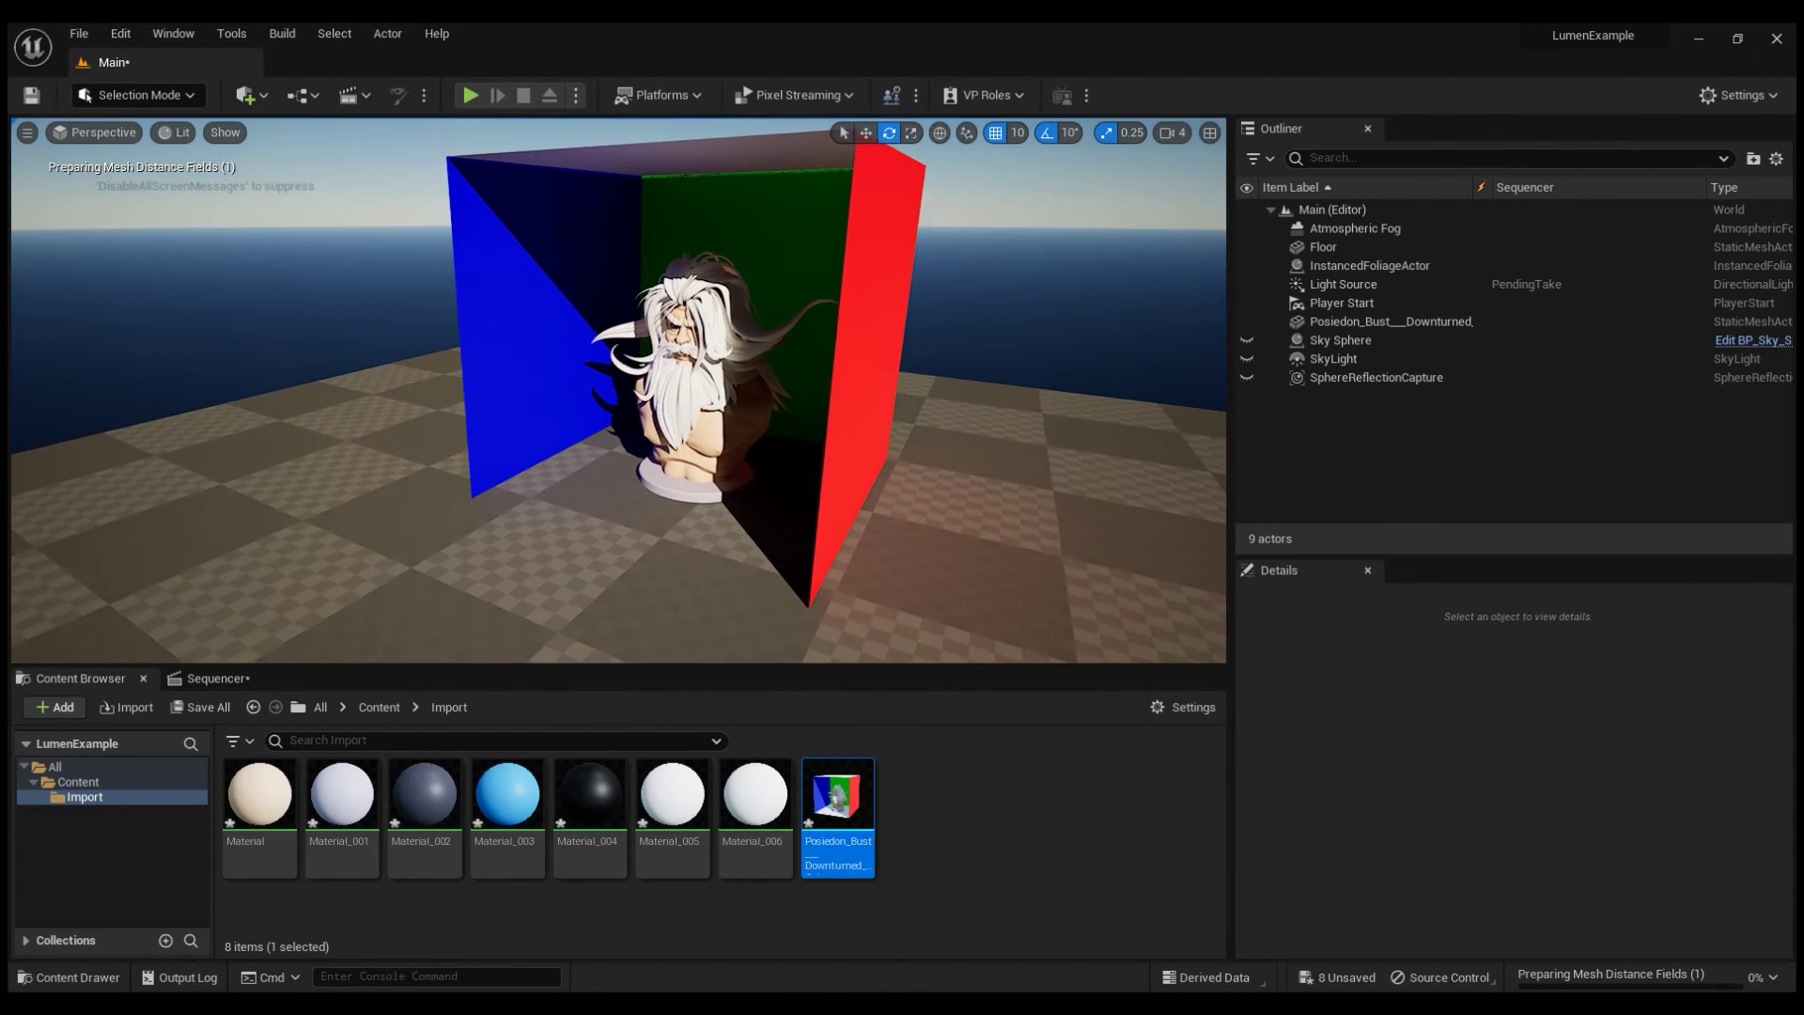
pyautogui.moveTo(523, 406); pyautogui.dragTo(523, 406, button='right')
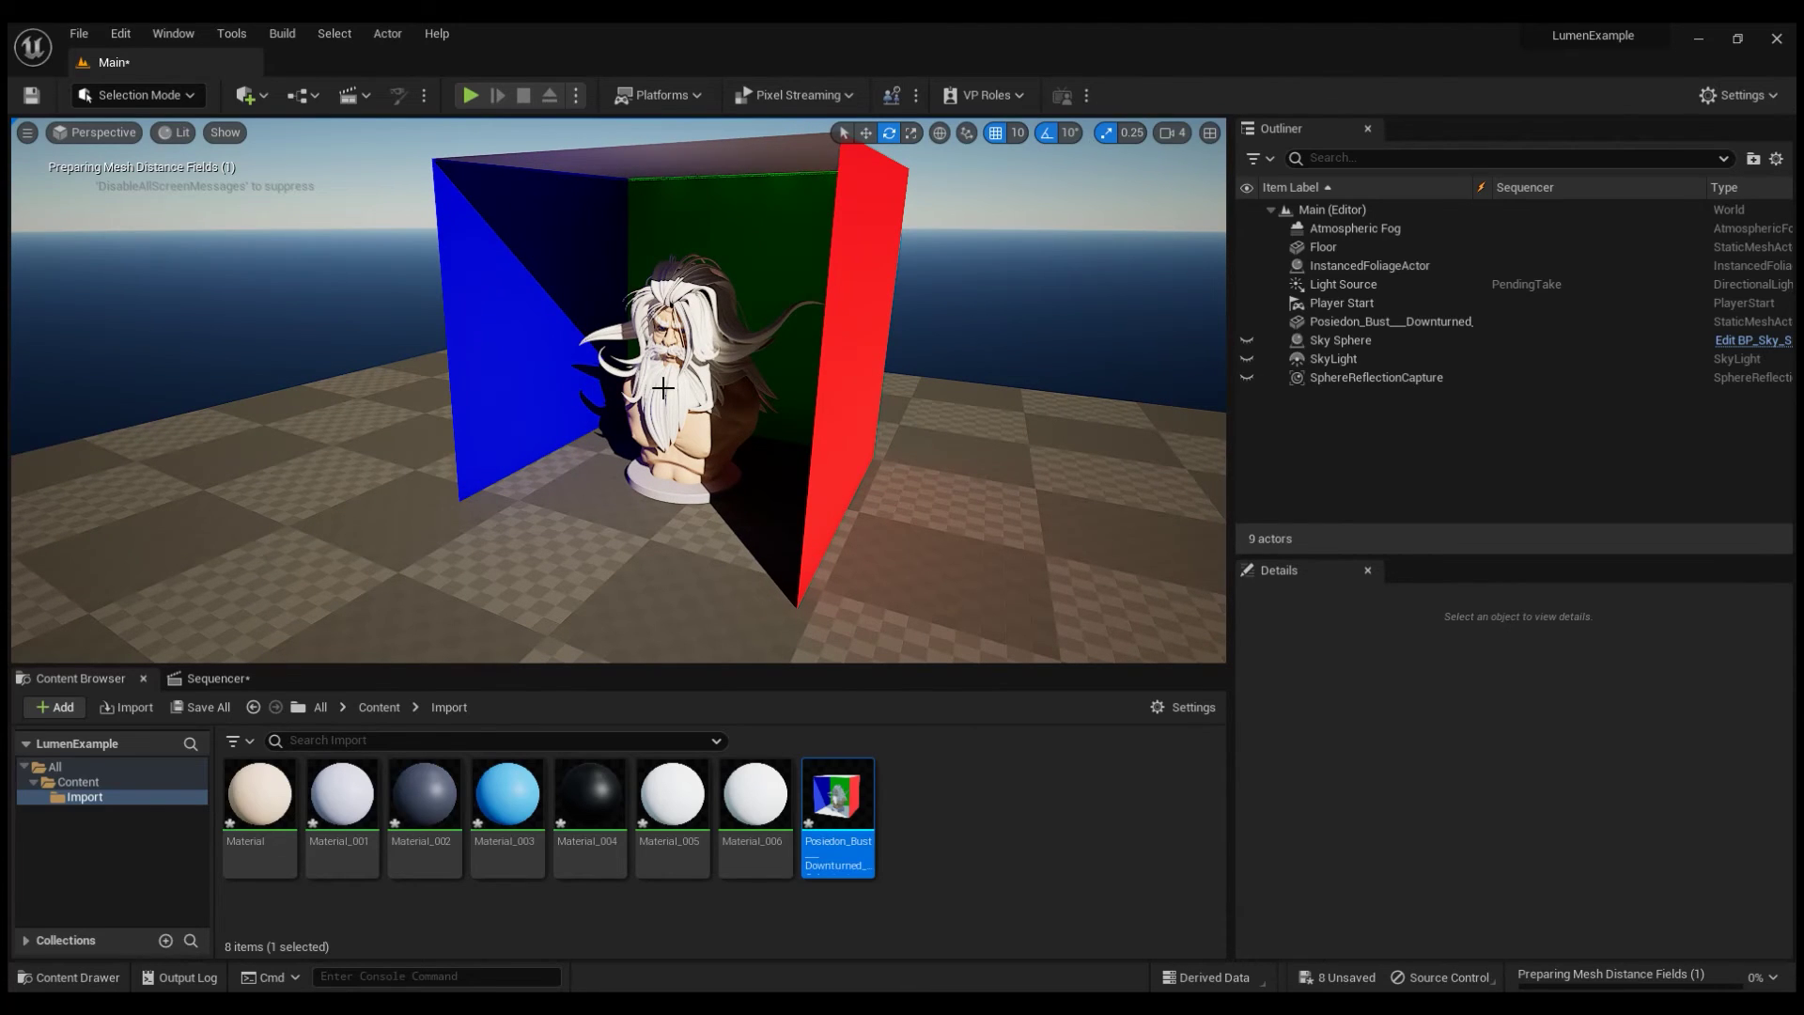
pyautogui.moveTo(857, 469); pyautogui.dragTo(857, 470, button='right')
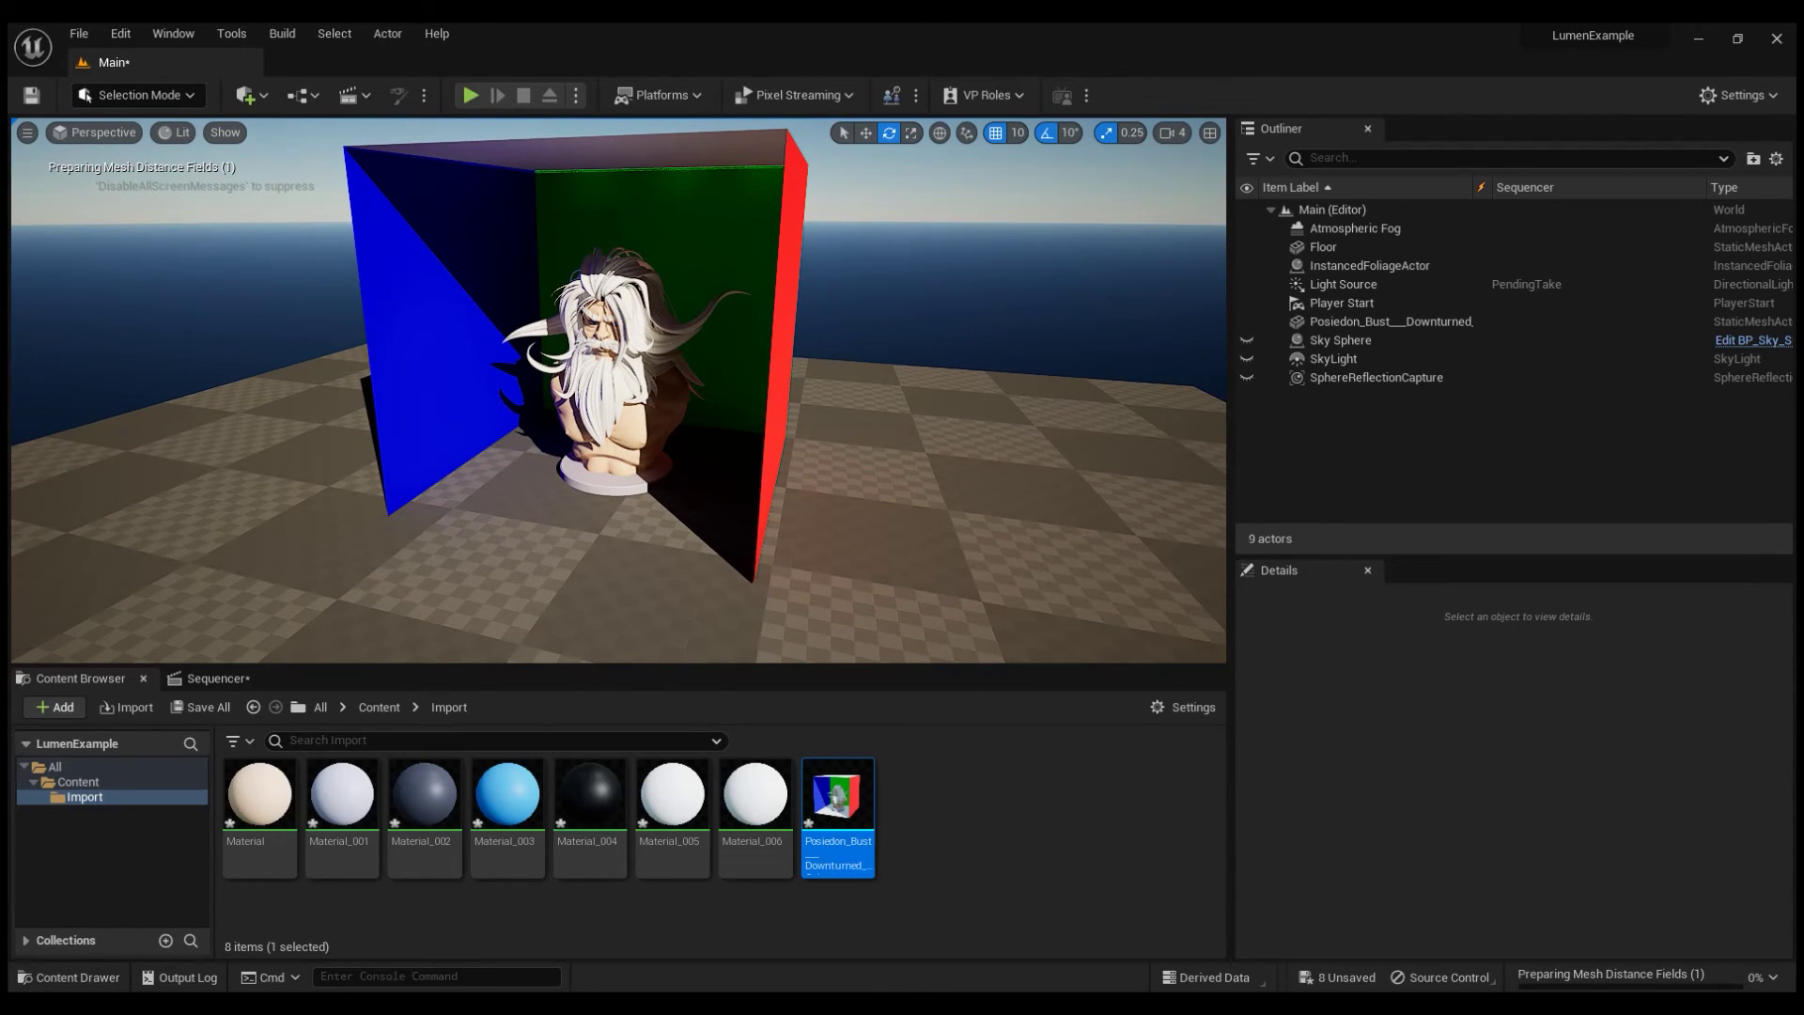
pyautogui.moveTo(857, 470); pyautogui.dragTo(857, 470, button='right')
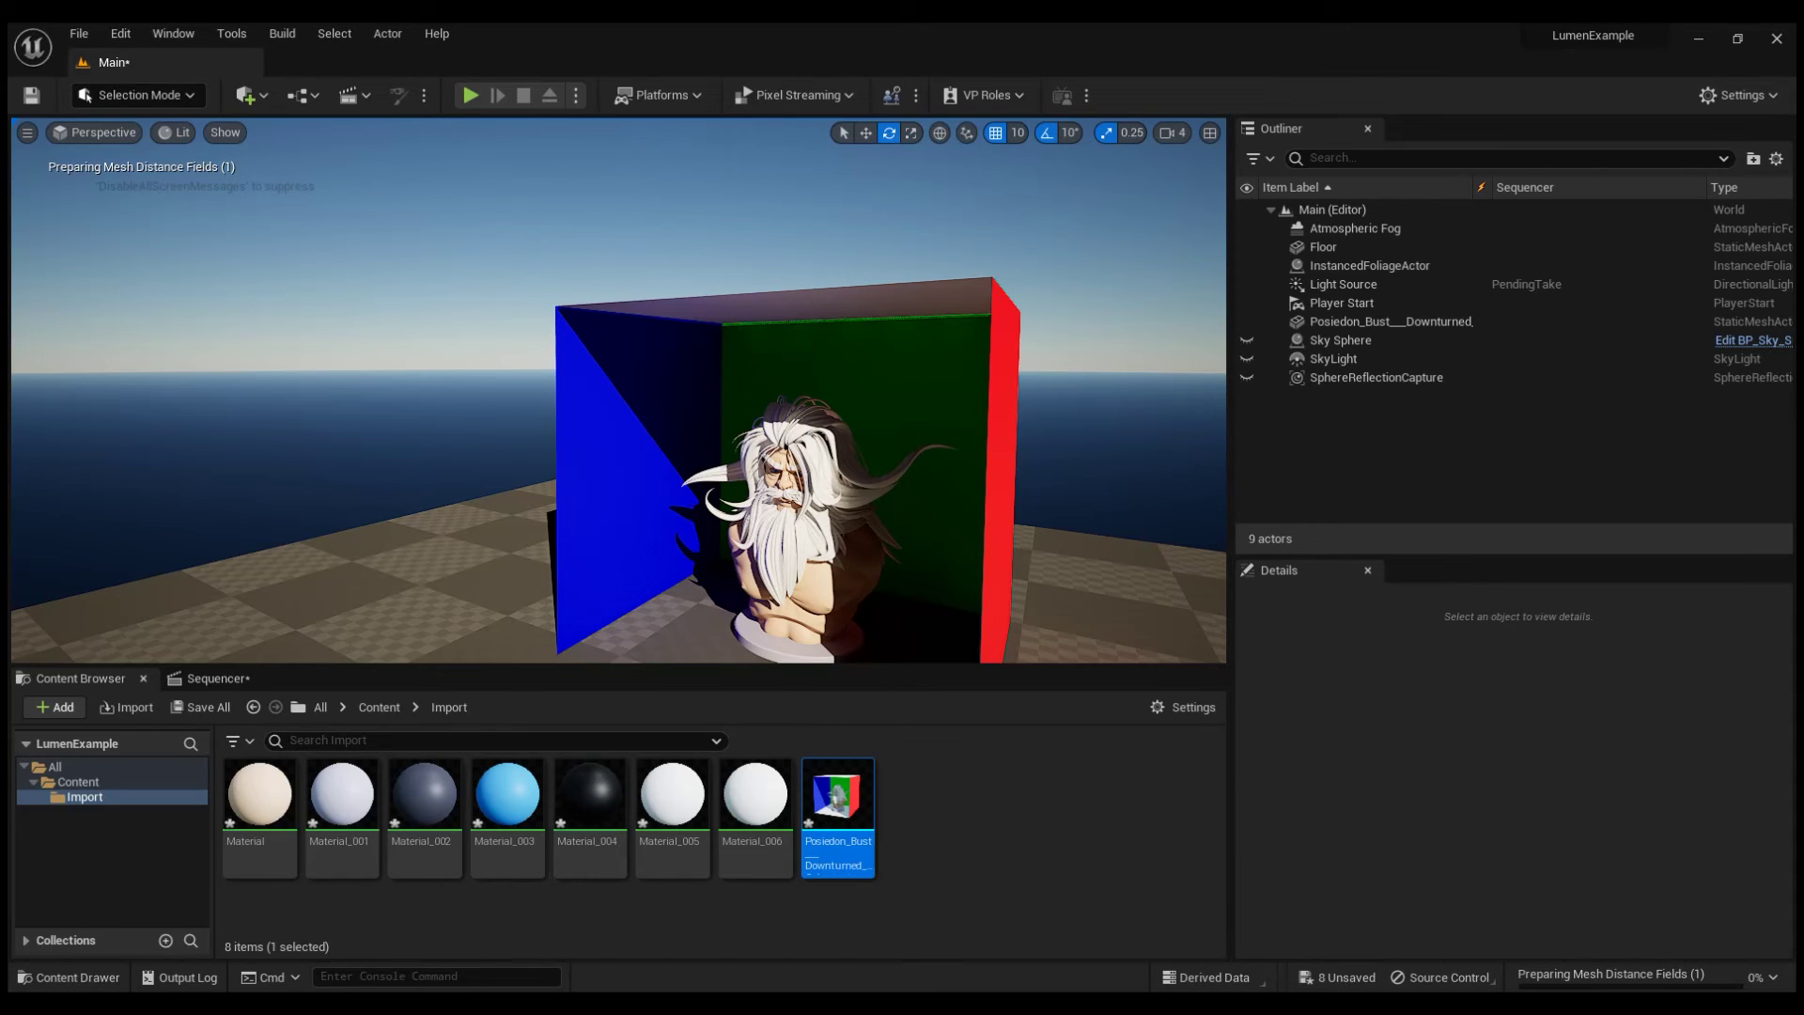
pyautogui.moveTo(857, 470); pyautogui.dragTo(857, 469, button='right')
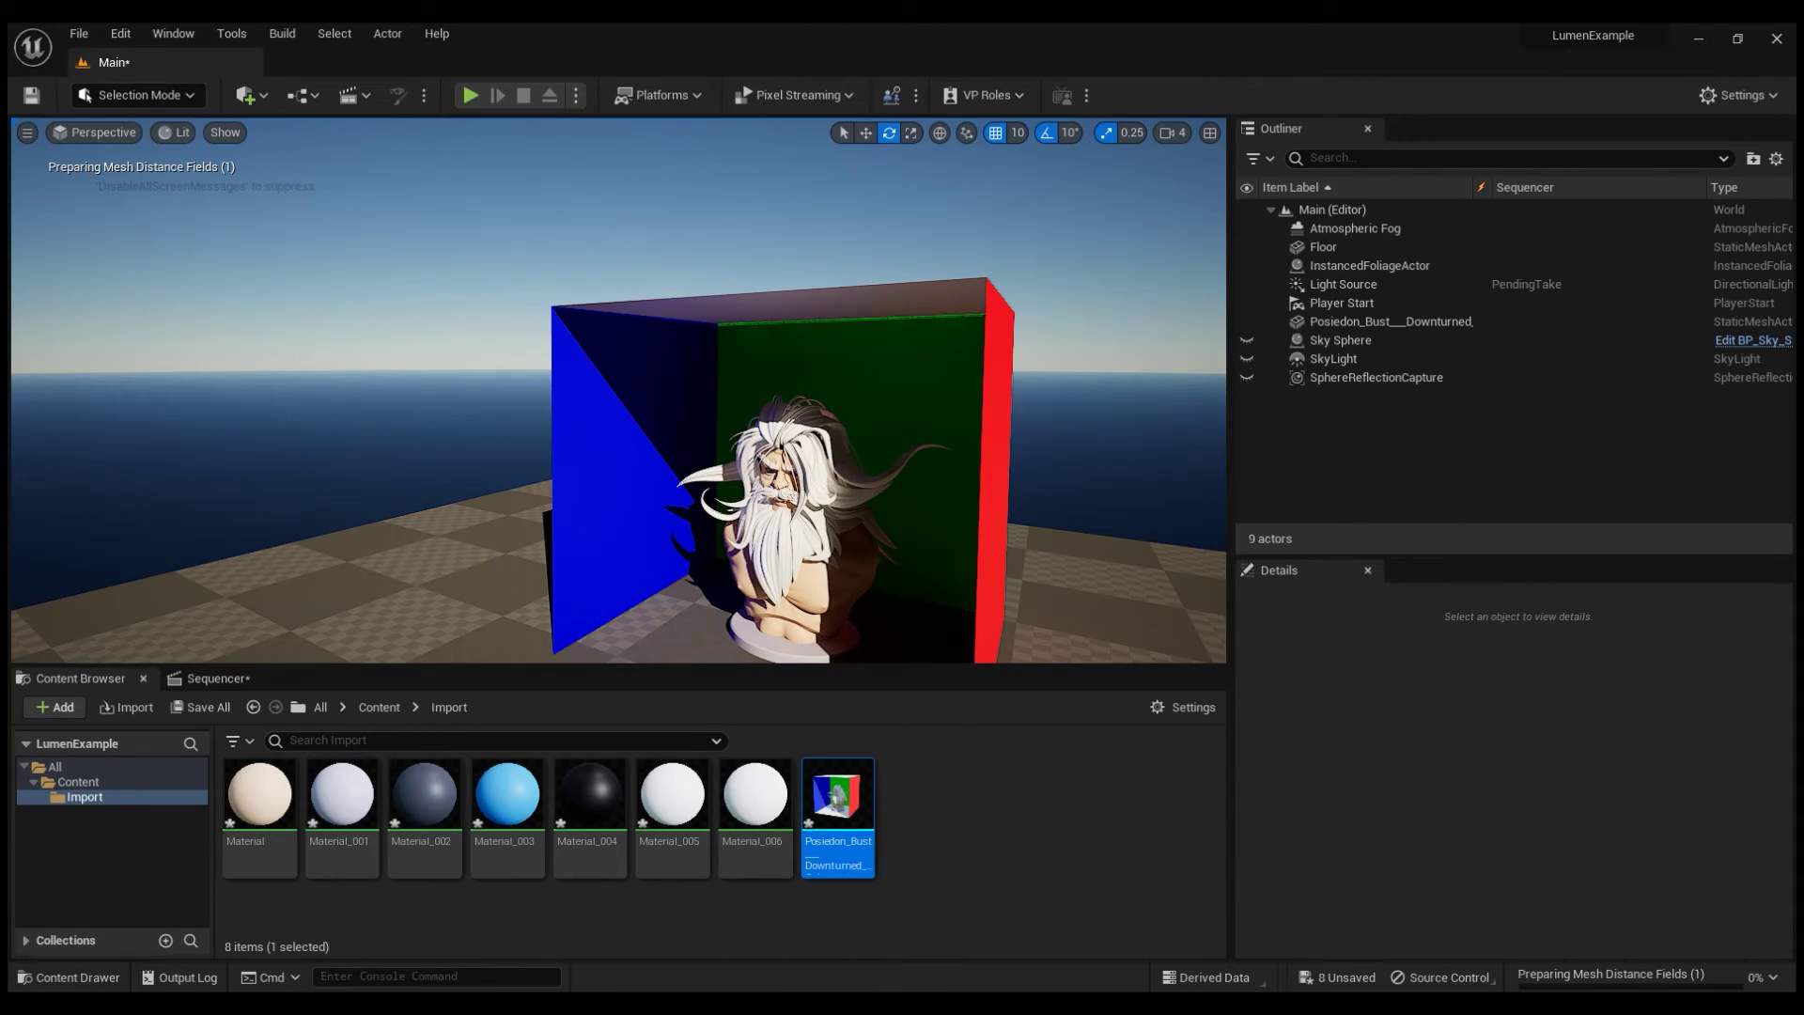
pyautogui.moveTo(857, 469); pyautogui.dragTo(857, 470, button='right')
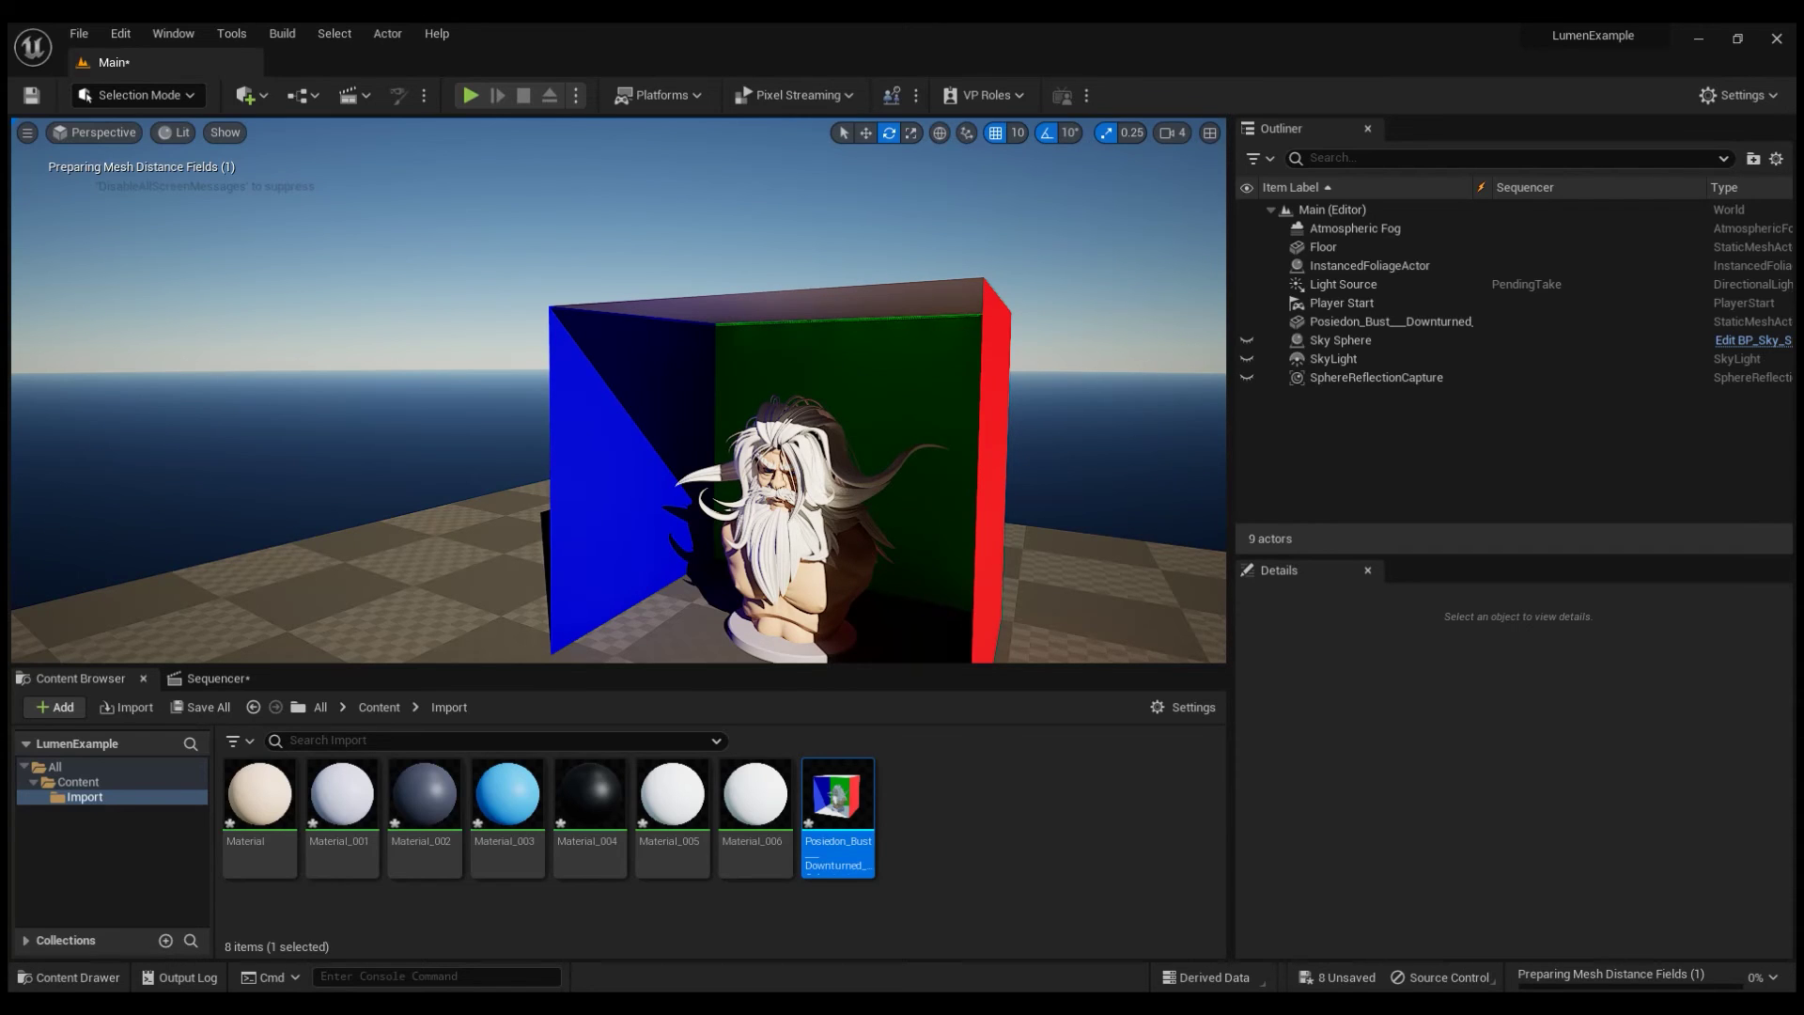
pyautogui.moveTo(783, 413); pyautogui.dragTo(808, 446, button='right')
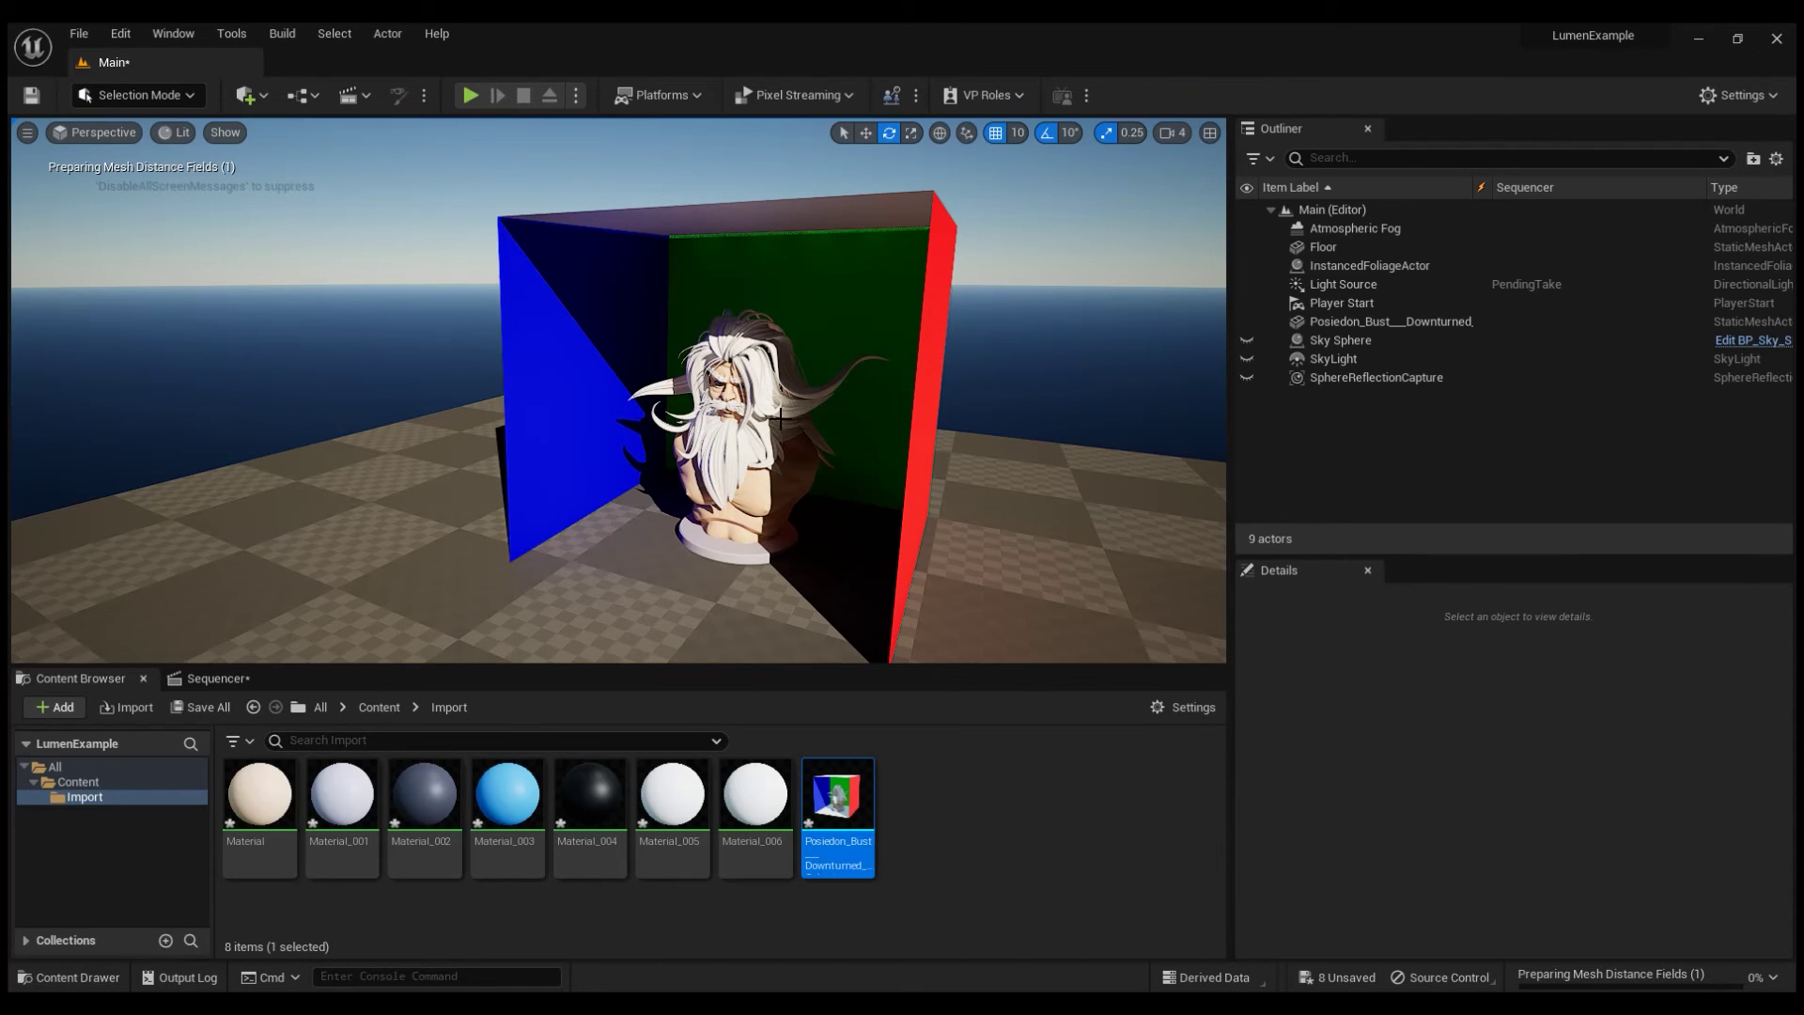
pyautogui.moveTo(781, 418); pyautogui.dragTo(860, 421, button='right')
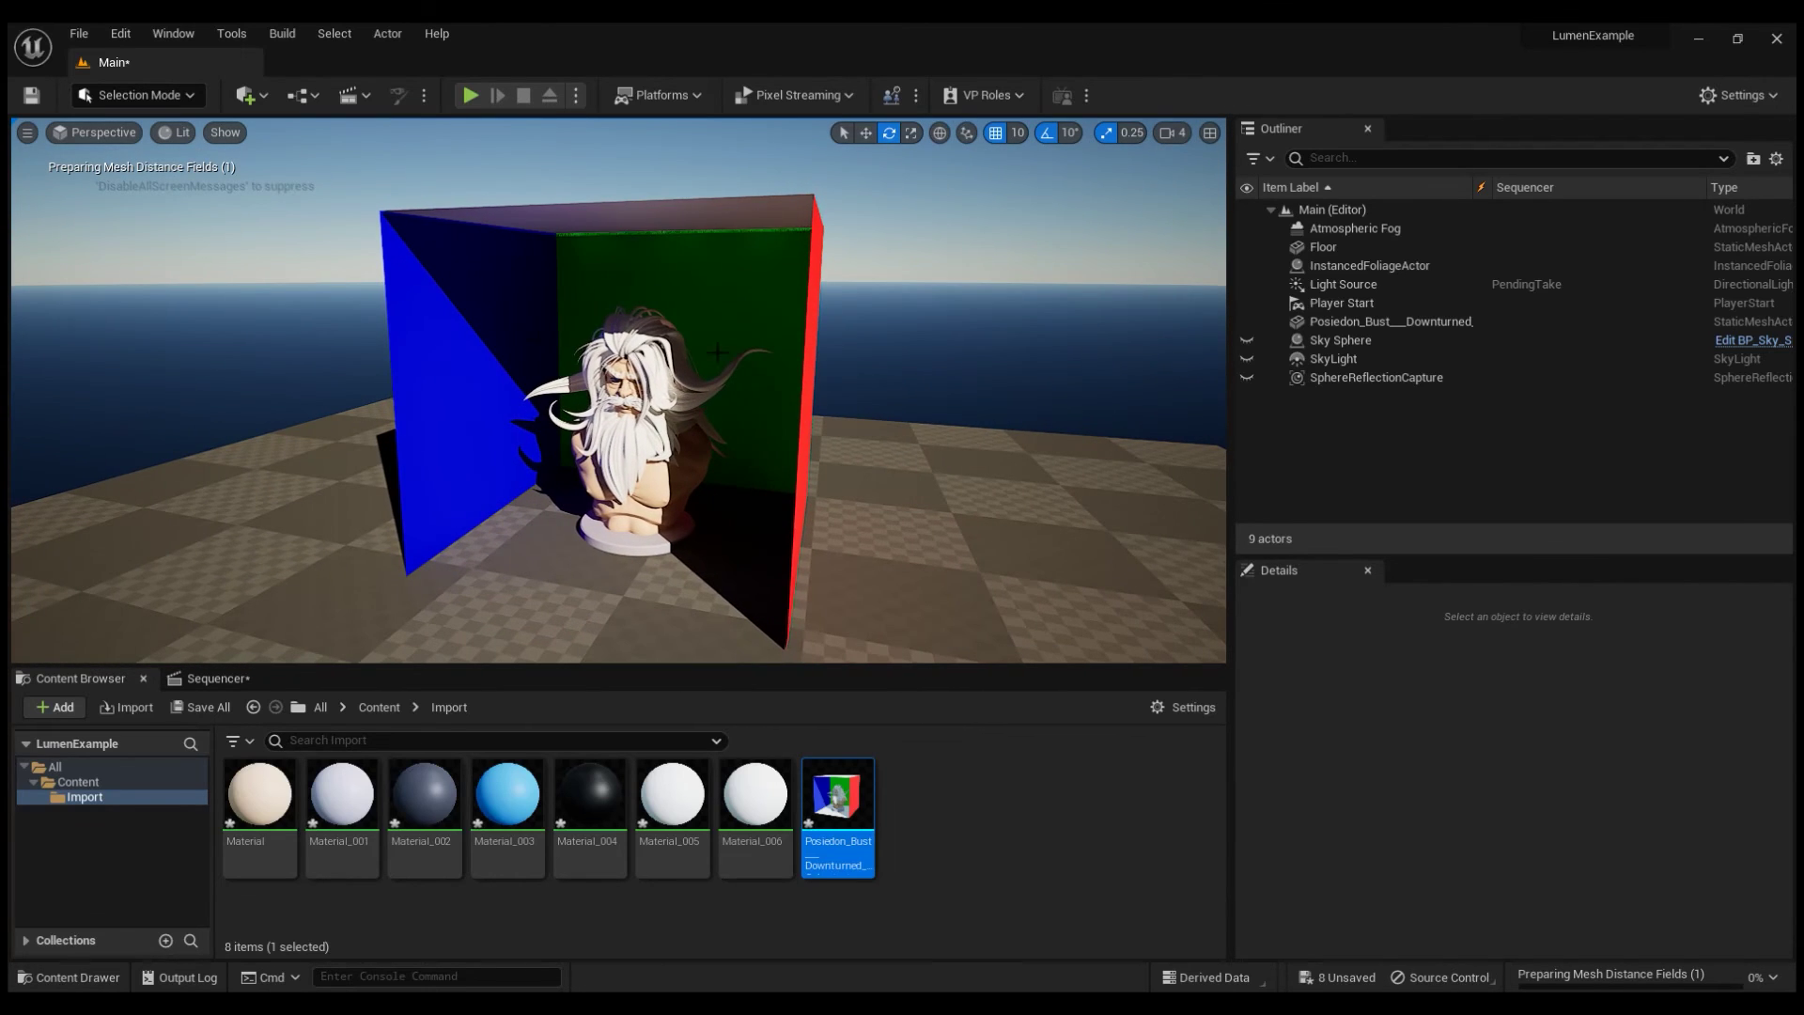
pyautogui.moveTo(739, 369); pyautogui.dragTo(693, 430, button='right')
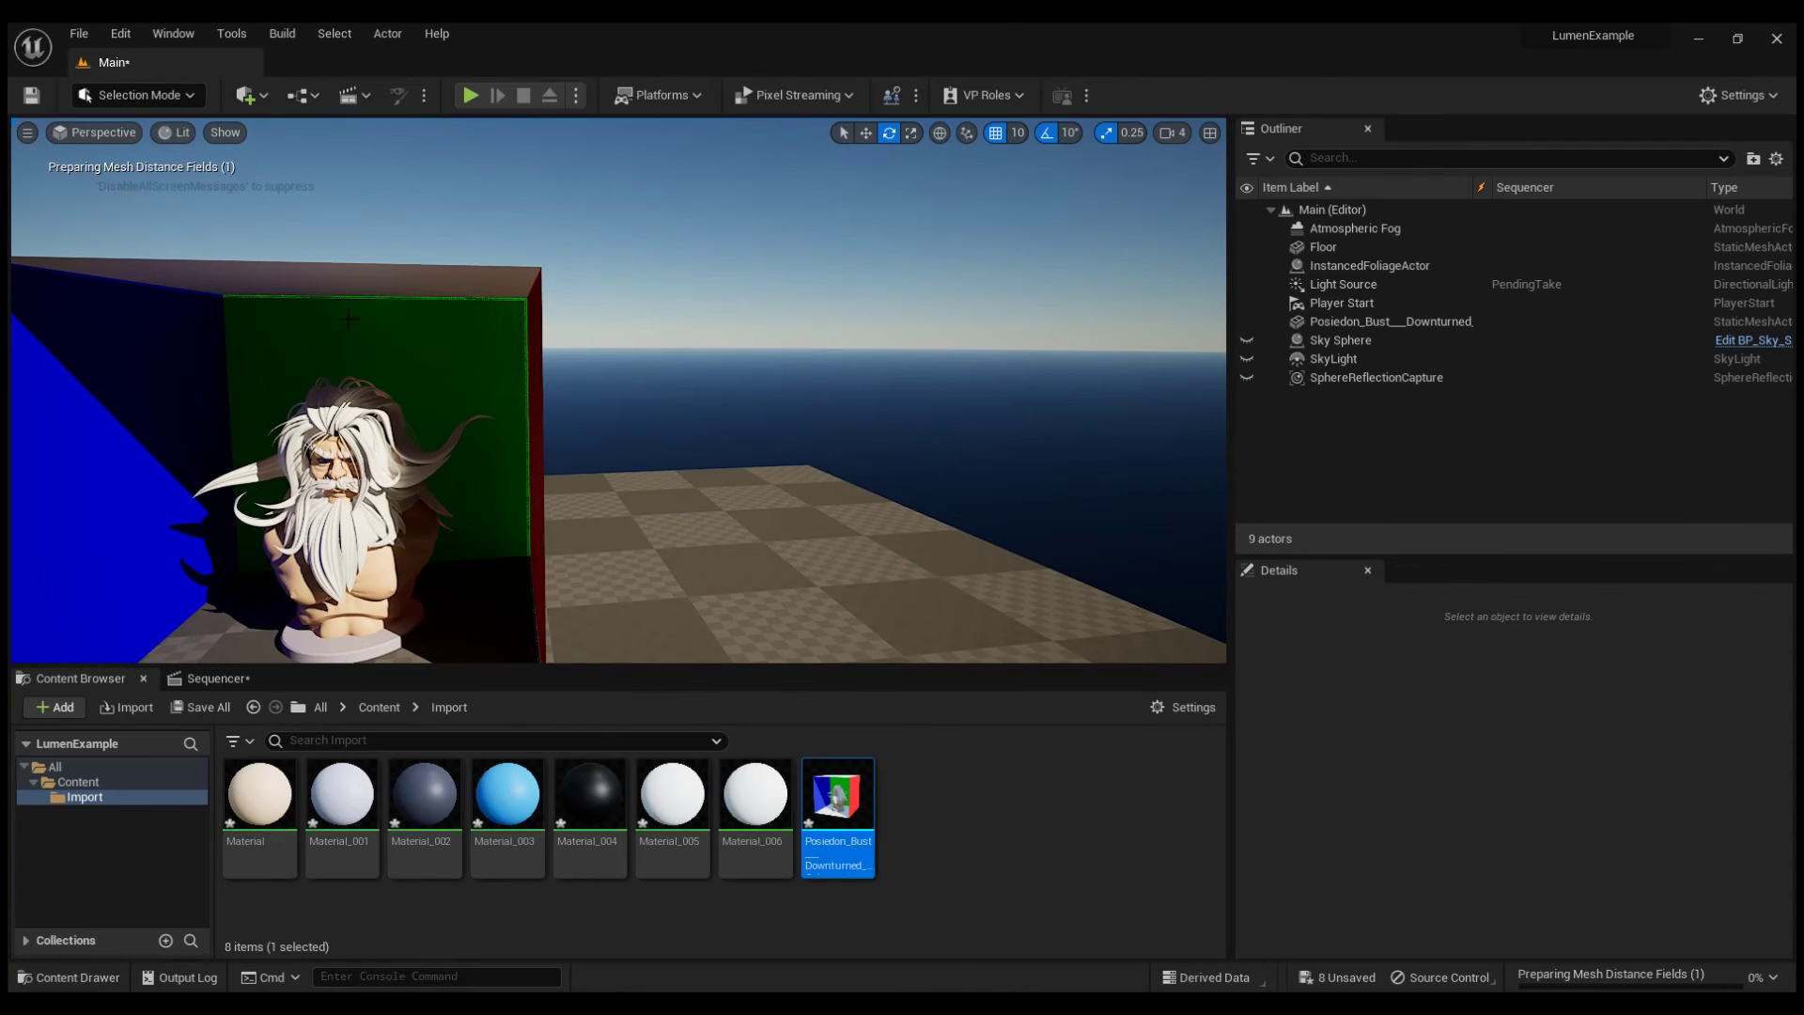
pyautogui.moveTo(583, 532); pyautogui.dragTo(526, 533, button='right')
pyautogui.moveTo(779, 222)
pyautogui.mouseDown(button='right')
pyautogui.moveTo(751, 224)
pyautogui.moveTo(779, 222)
pyautogui.mouseUp(button='right')
pyautogui.moveTo(737, 367)
pyautogui.mouseDown(button='right')
pyautogui.moveTo(691, 380)
pyautogui.moveTo(712, 381)
pyautogui.mouseUp(button='right')
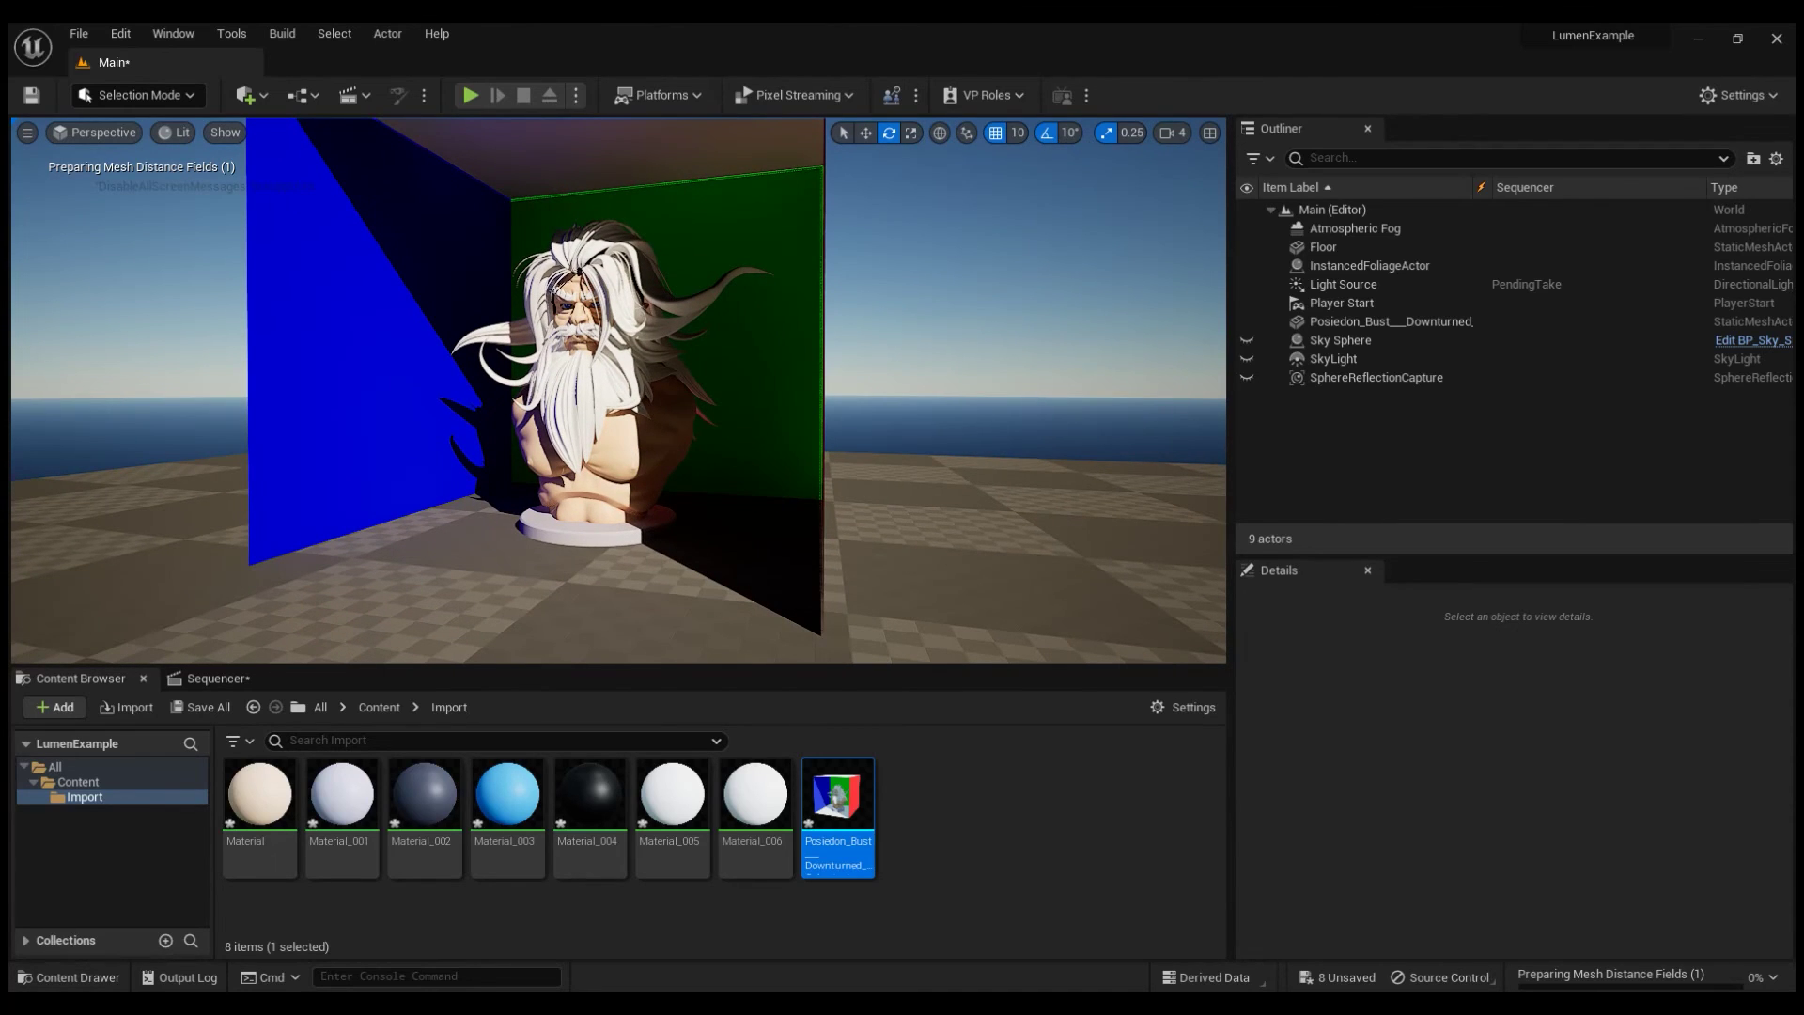